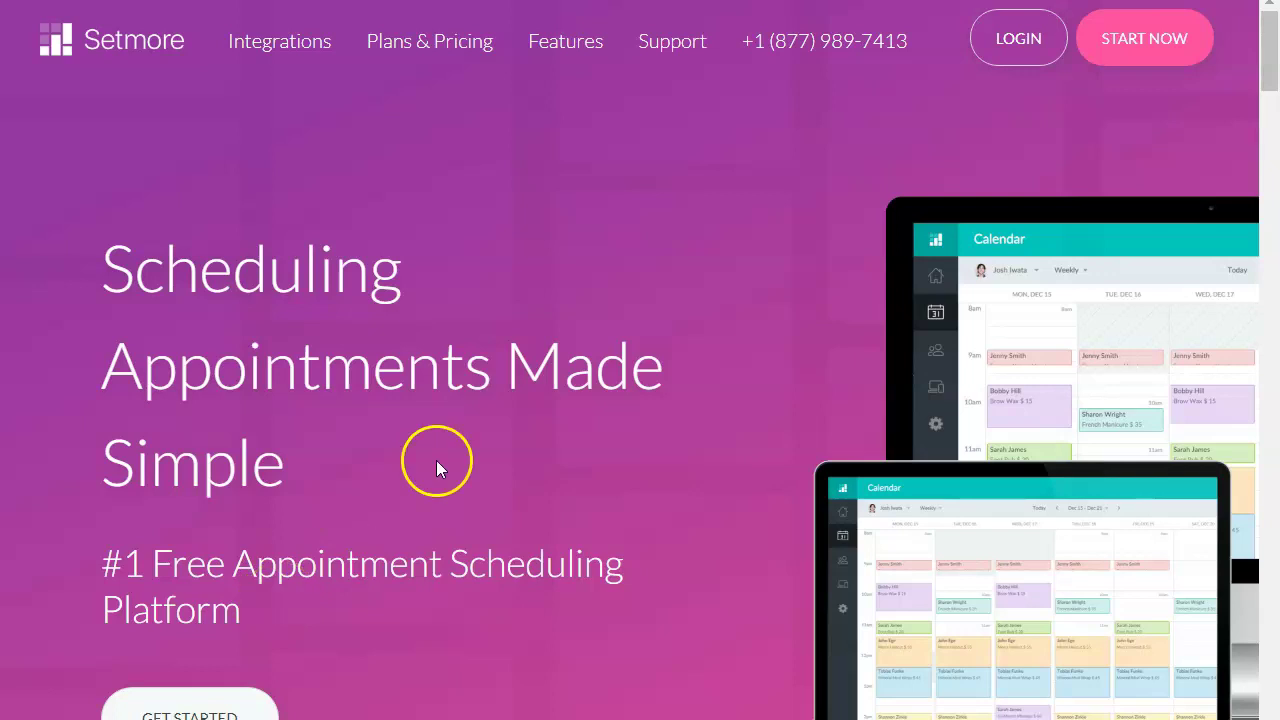
Open the sign-up form for a free account and examine its fields and sign-up options.
click(1150, 45)
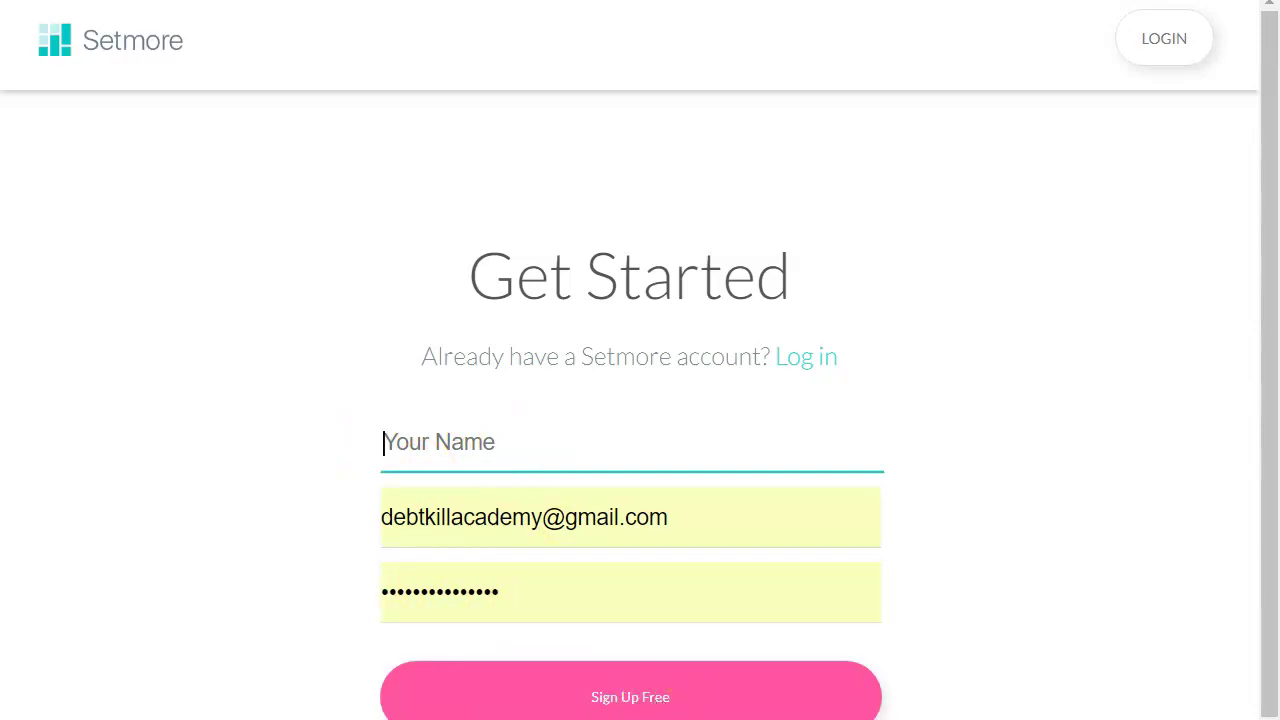
scroll(630, 690, down, 2)
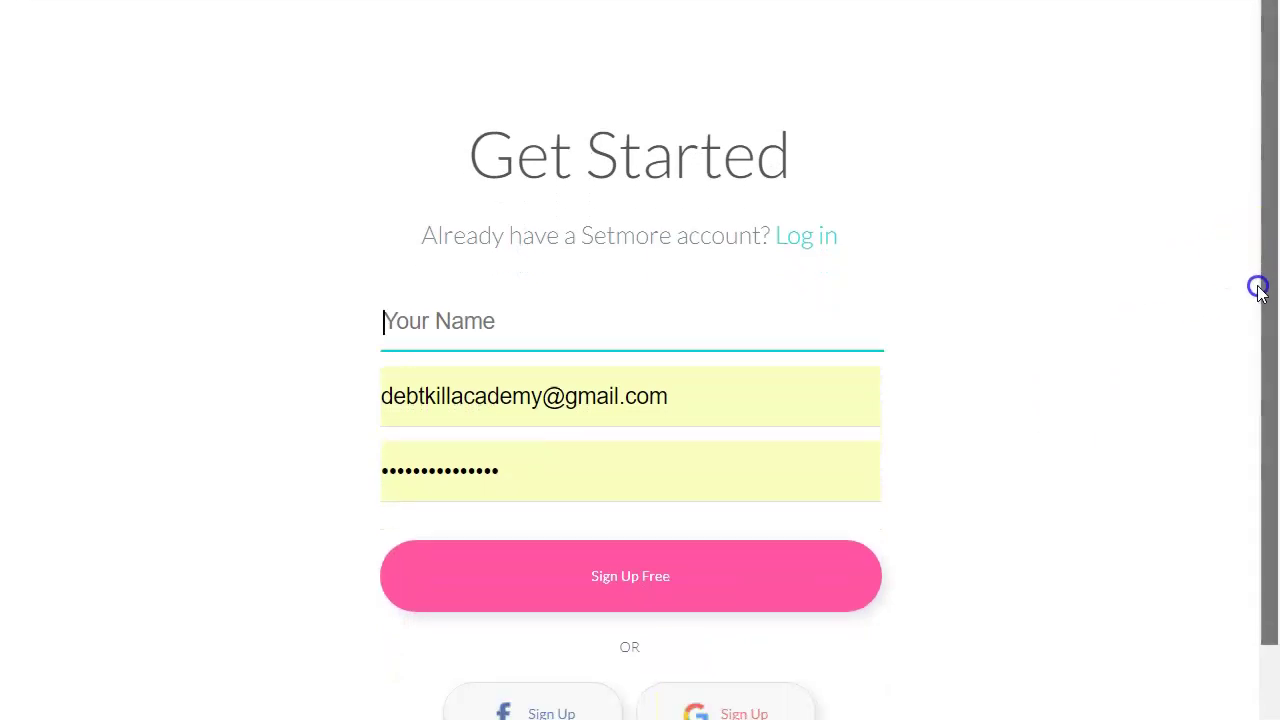
drag(1258, 290, 1244, 250)
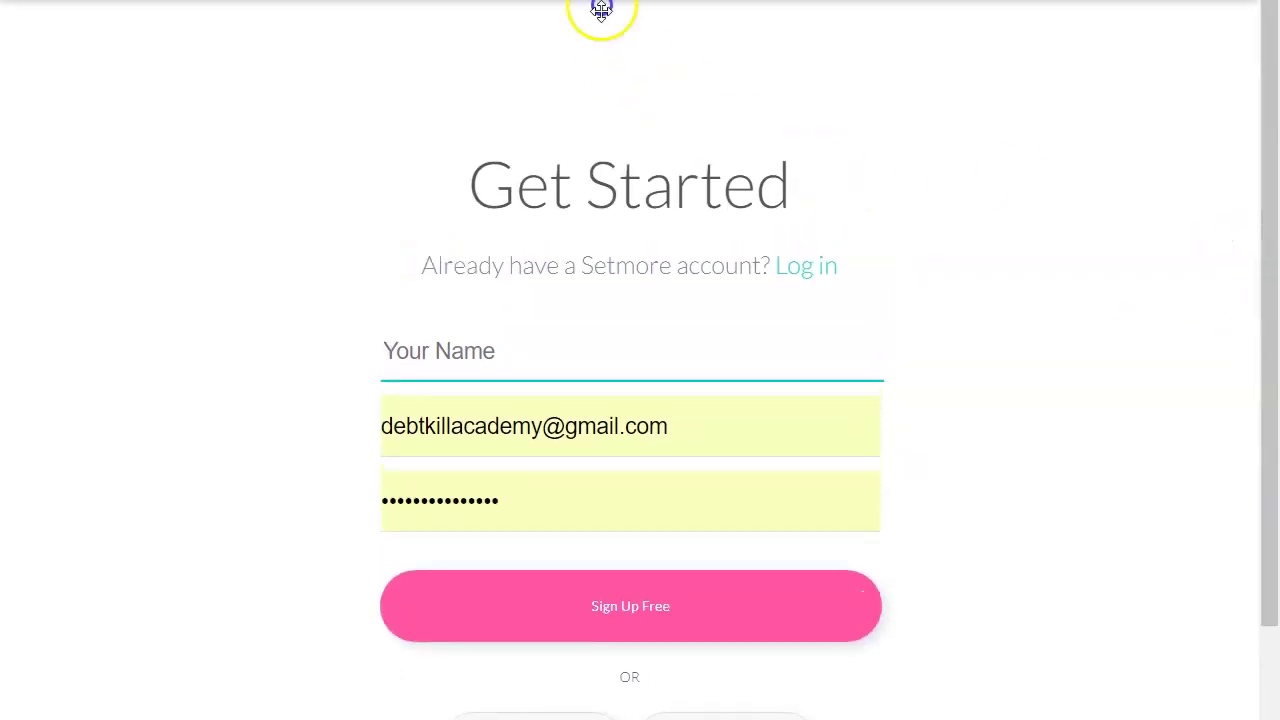
scroll(605, 20, up, 1)
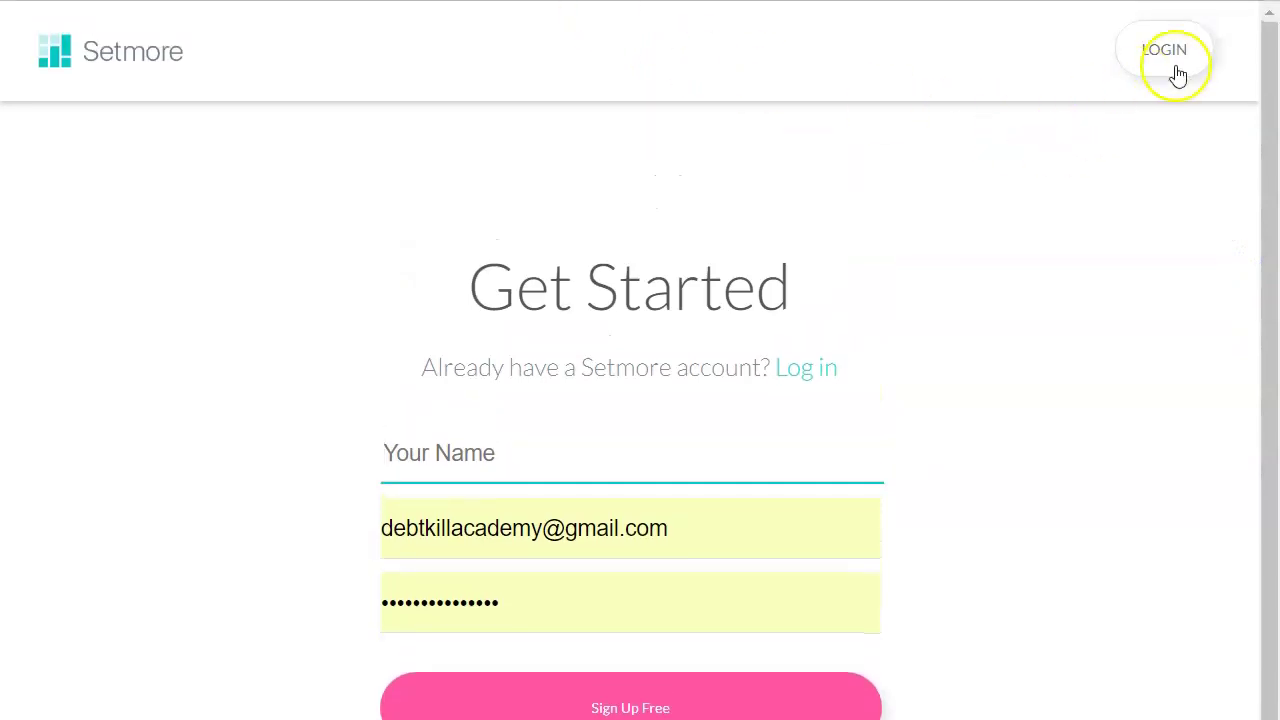
Log in to the existing account and open the Apps & Integrations page with the booking page settings.
click(1168, 52)
click(627, 506)
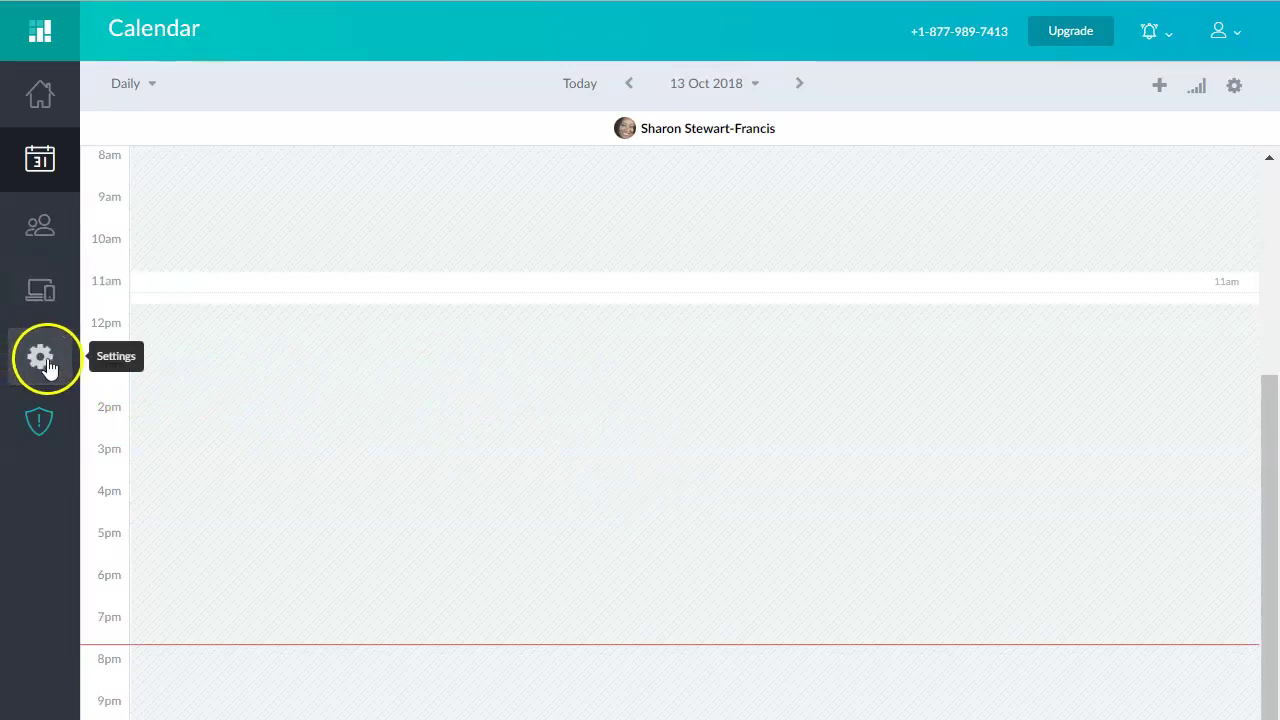
click(43, 295)
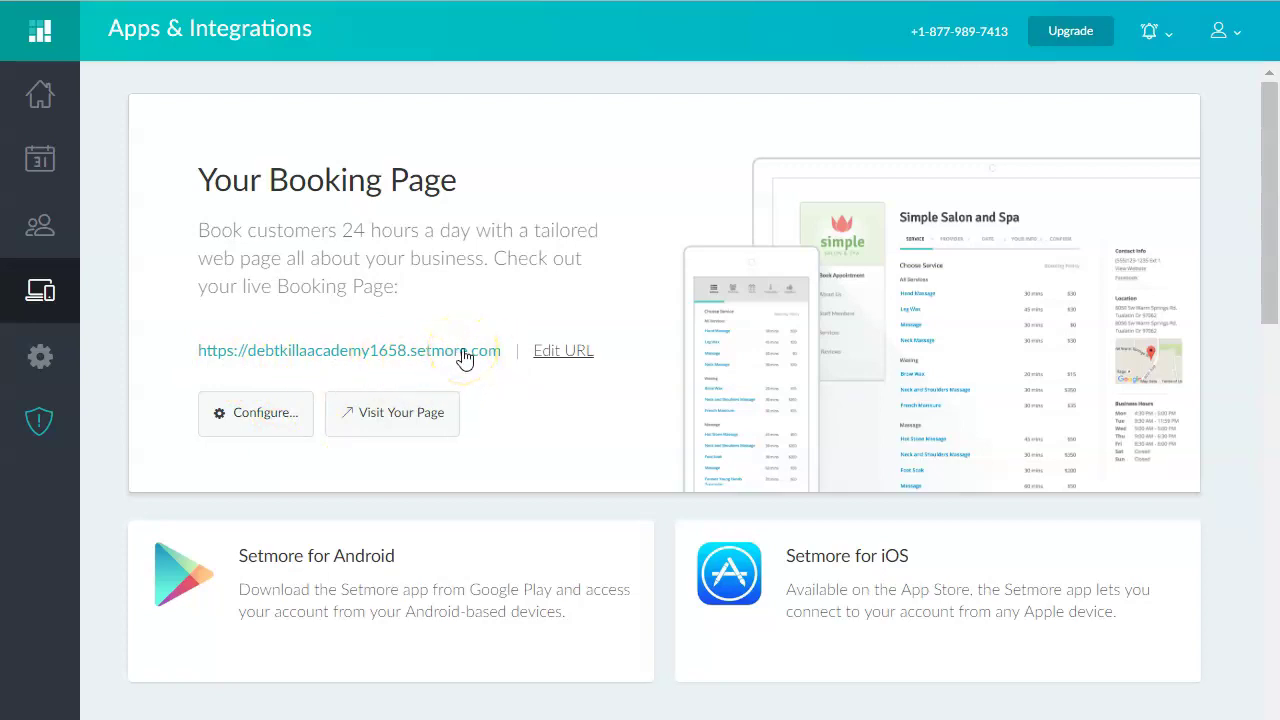
Open the booking page's URL for editing, select its text and leave the edit.
click(574, 350)
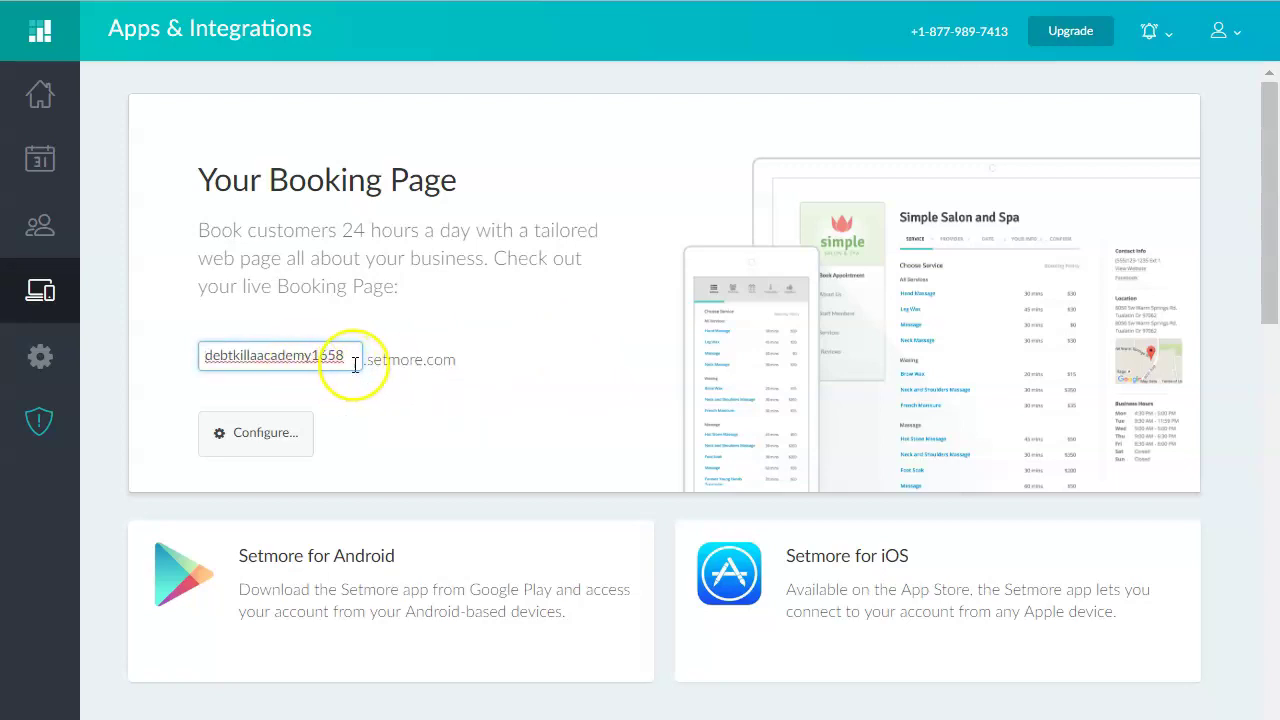
drag(225, 372, 523, 340)
click(532, 340)
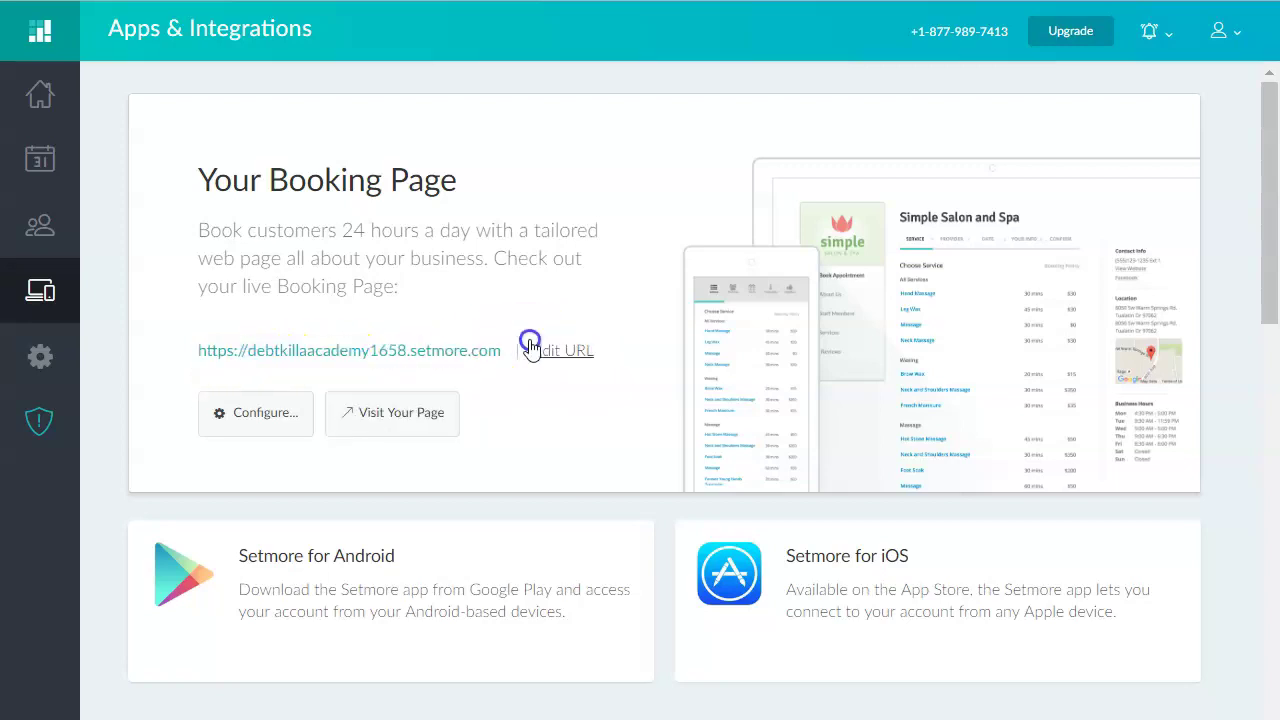
Open the booking page configuration and review the company details and the business operating hours.
click(260, 416)
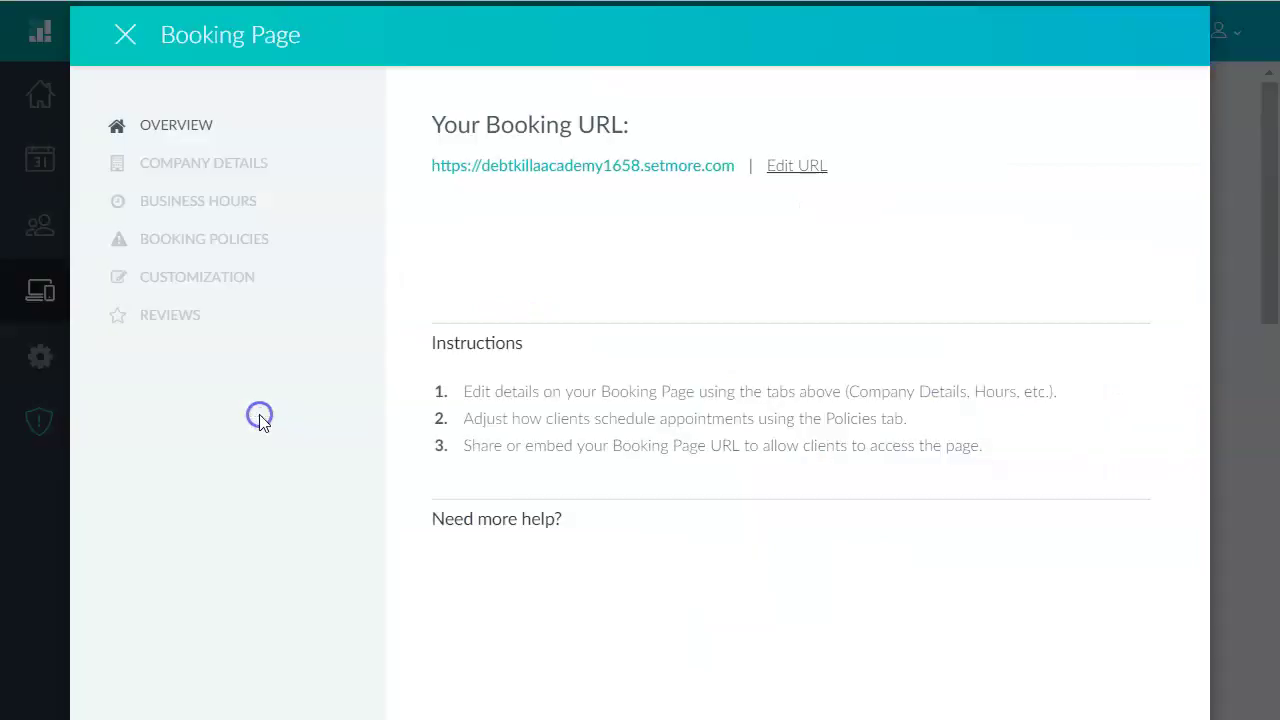
click(207, 168)
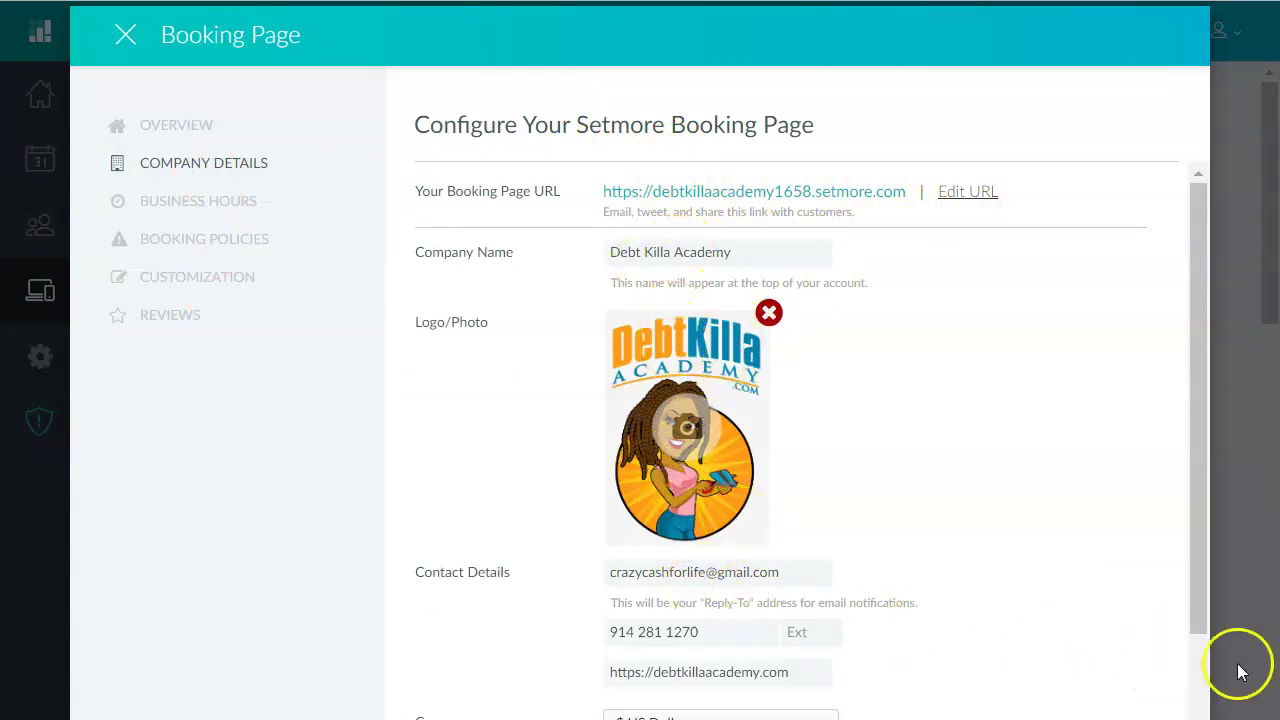
drag(1200, 578, 1198, 719)
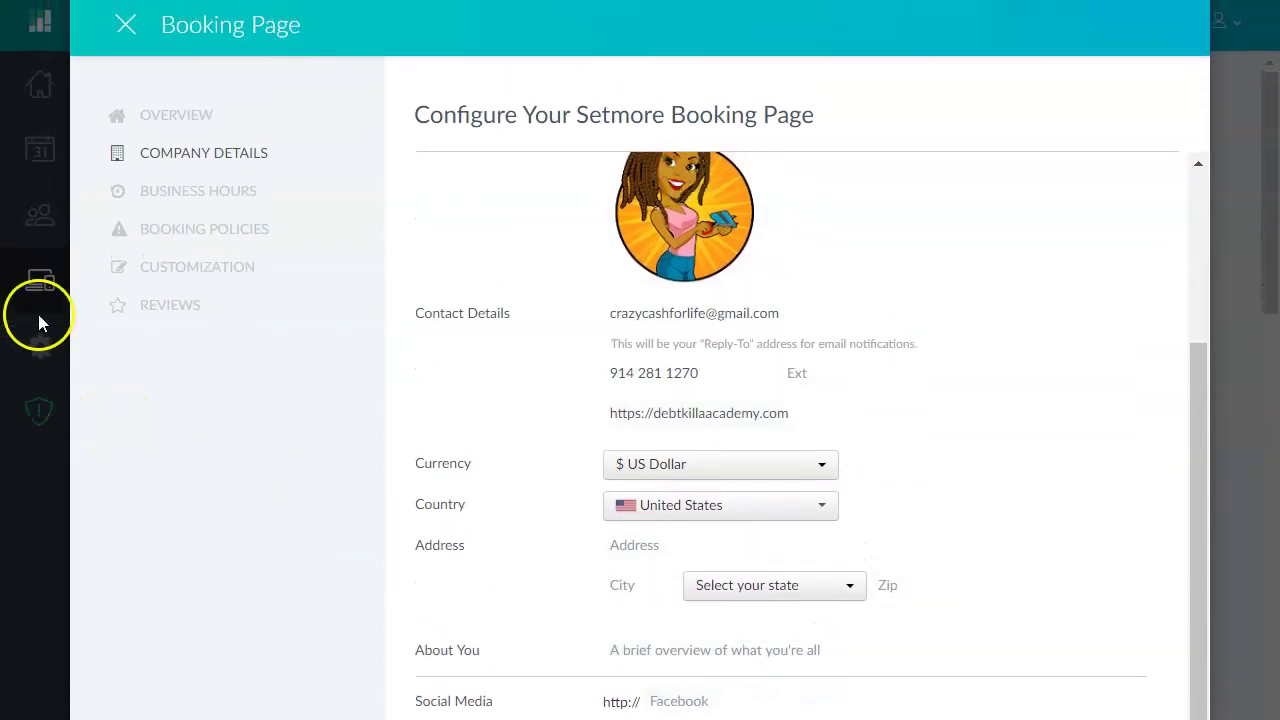
click(163, 191)
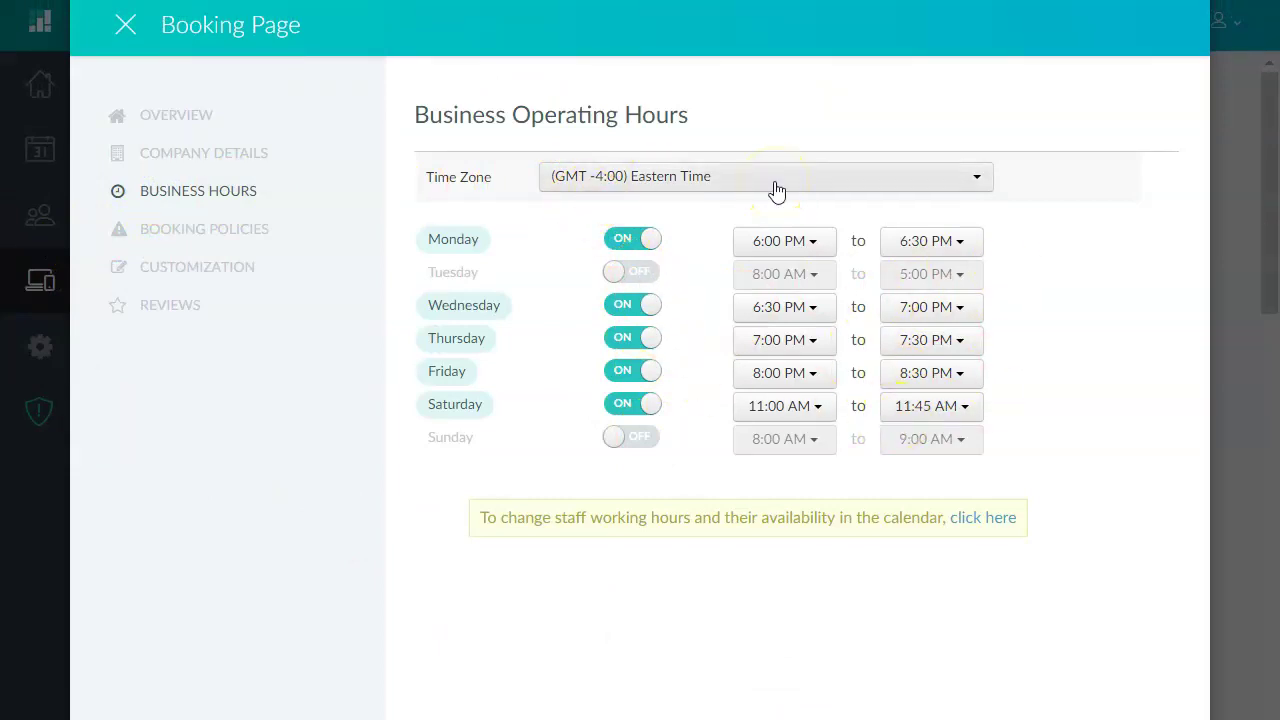
Review the booking policies and customization options, and close the booking page configuration.
click(207, 244)
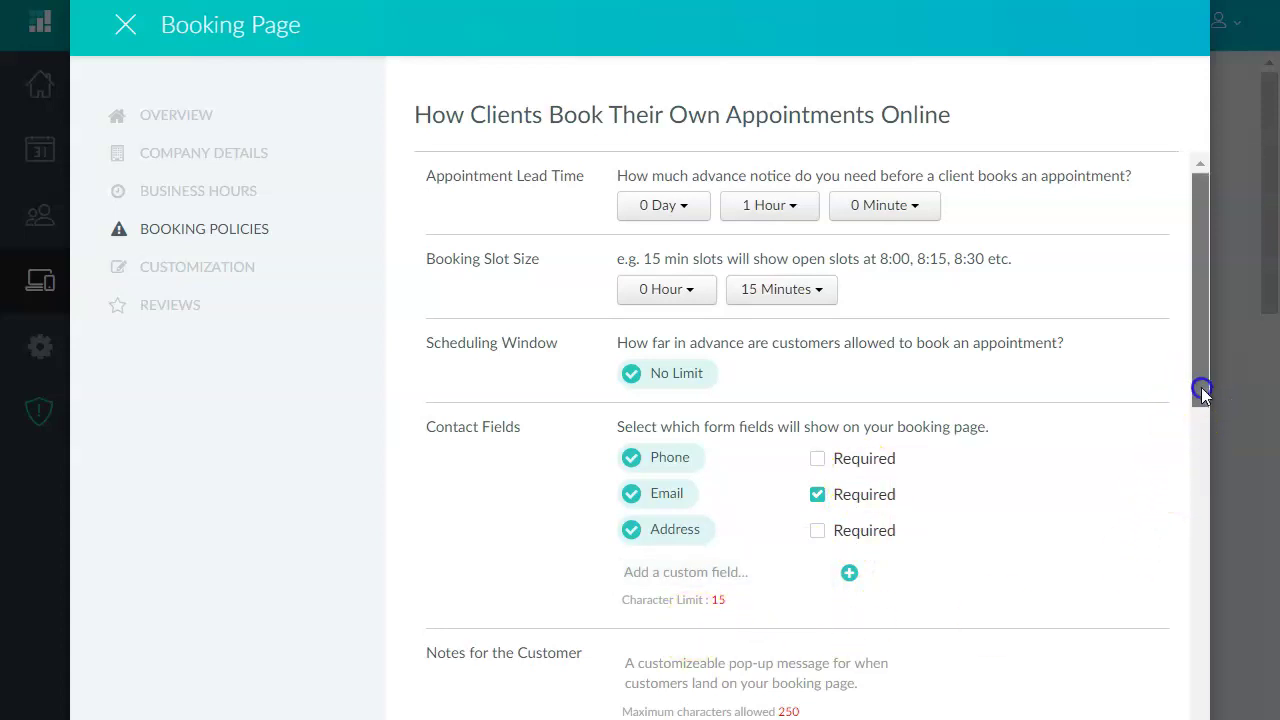
drag(1200, 388, 1137, 511)
click(208, 280)
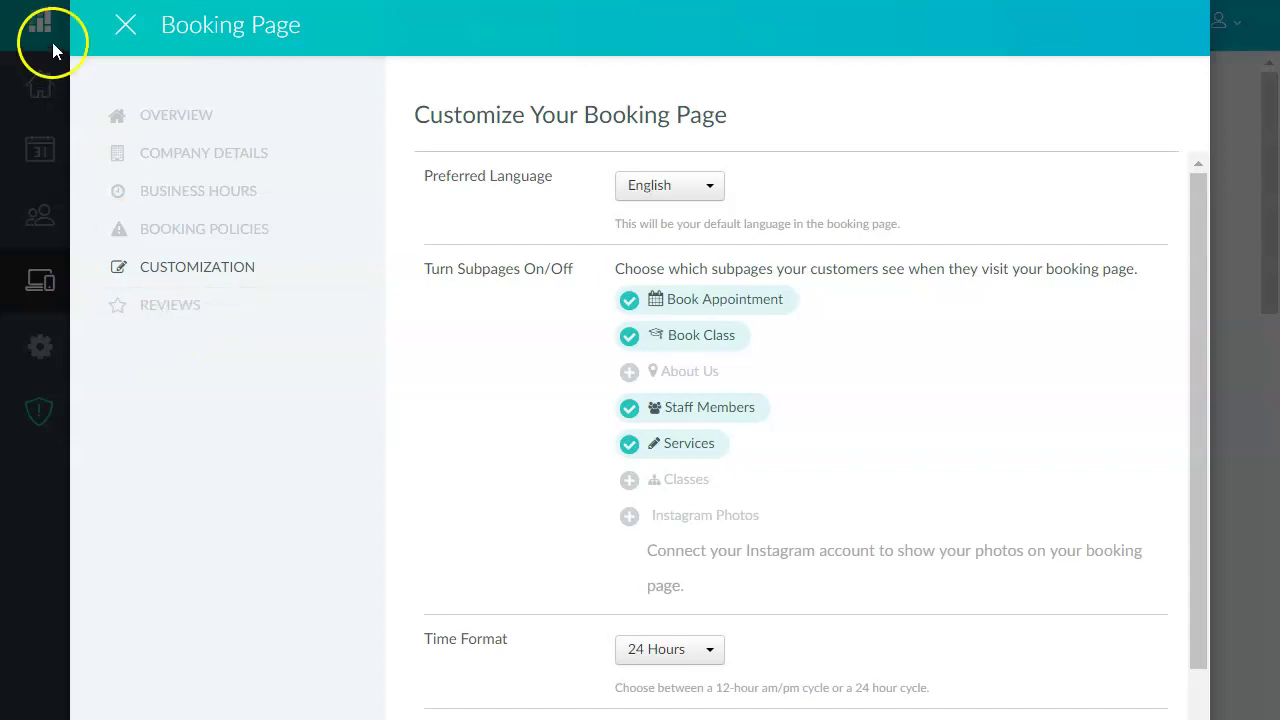
click(122, 27)
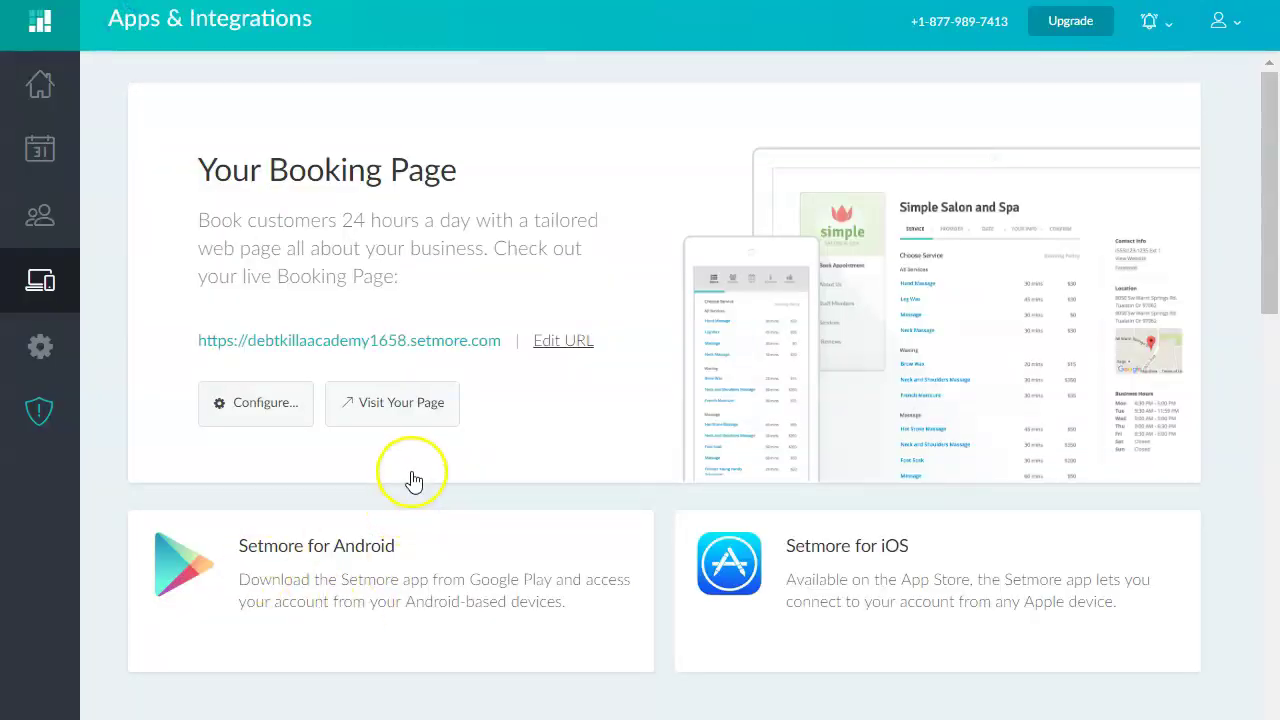
Preview the live booking page with its list of services and close it.
click(424, 410)
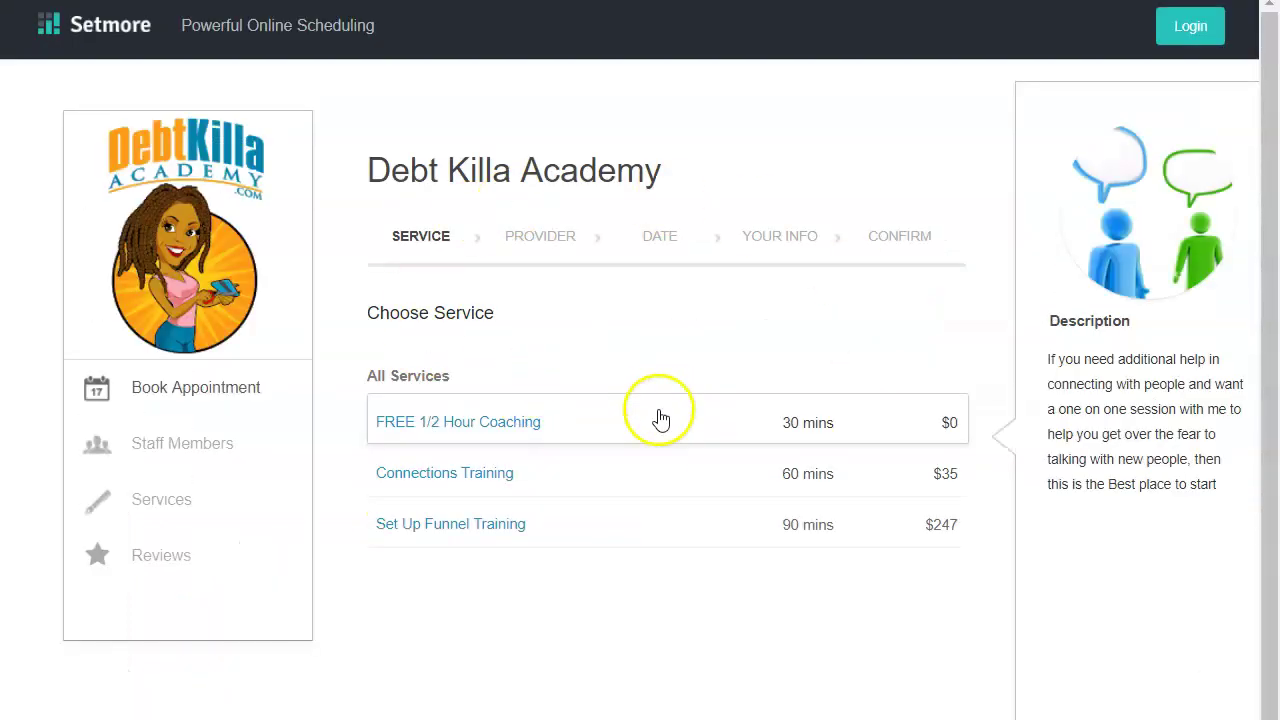
key(ctrl+w)
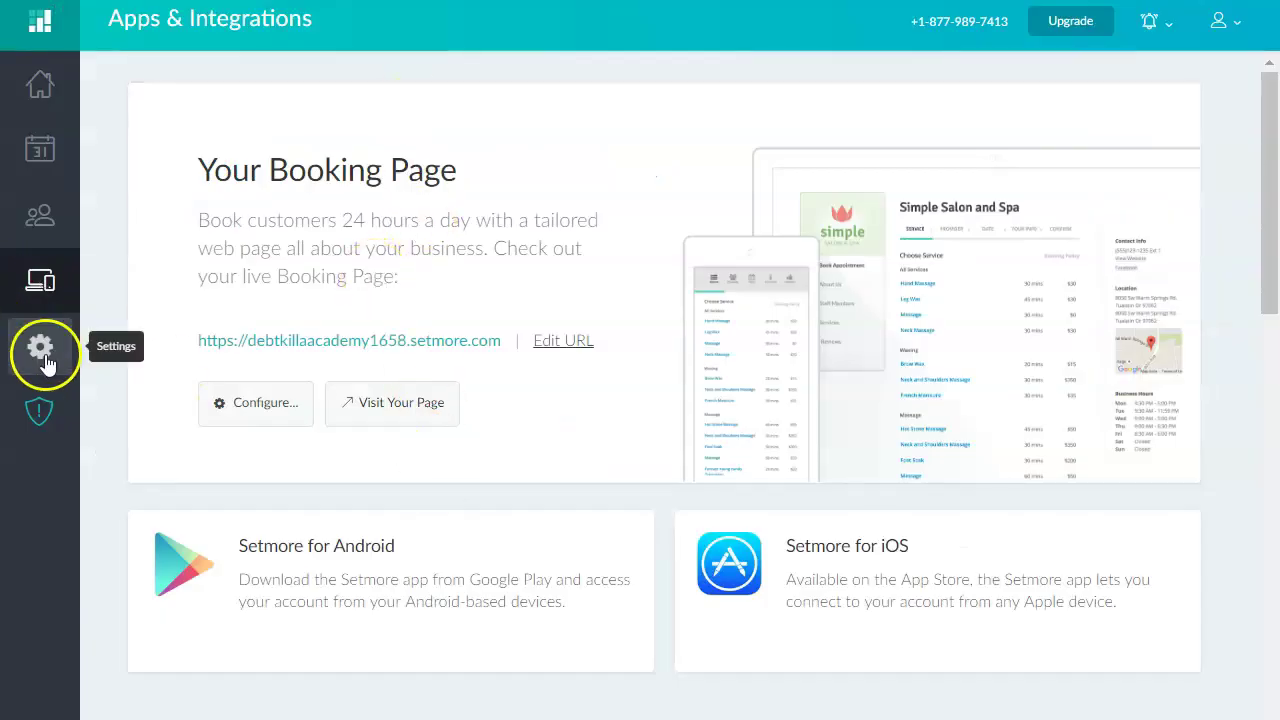
Open a blank new-service form from the calendar and switch to the list of all services.
click(42, 152)
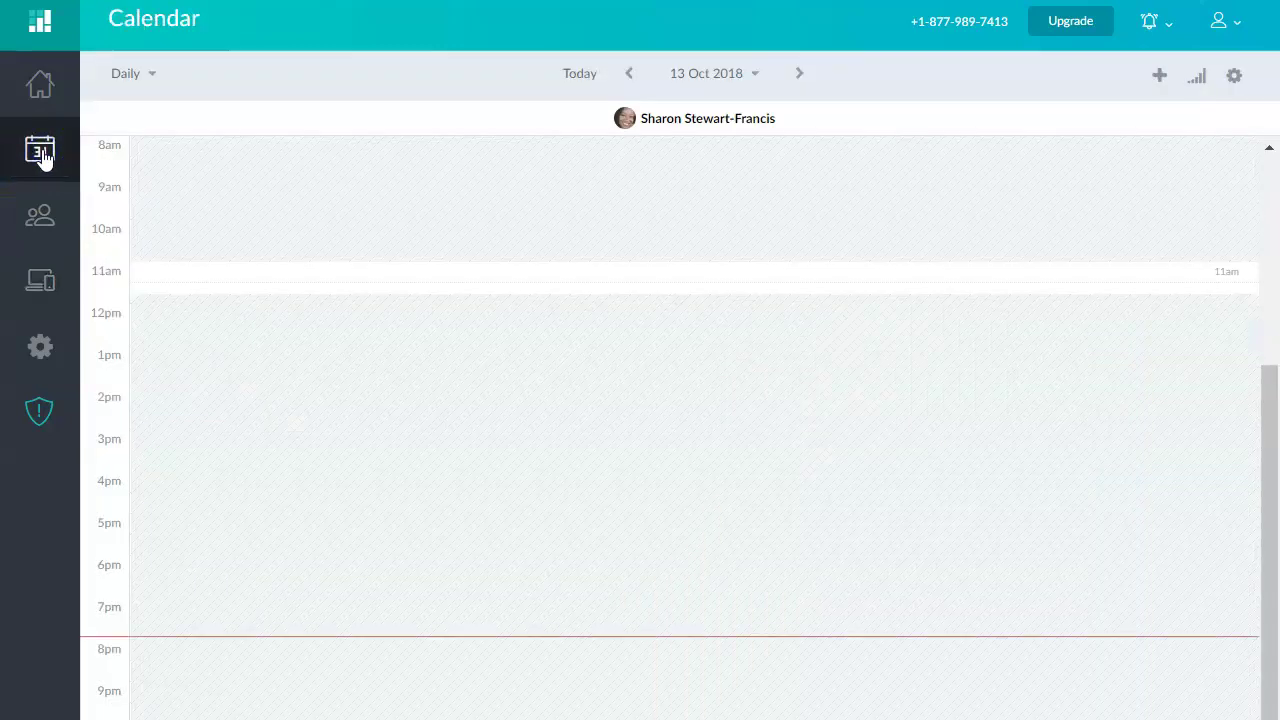
click(1155, 76)
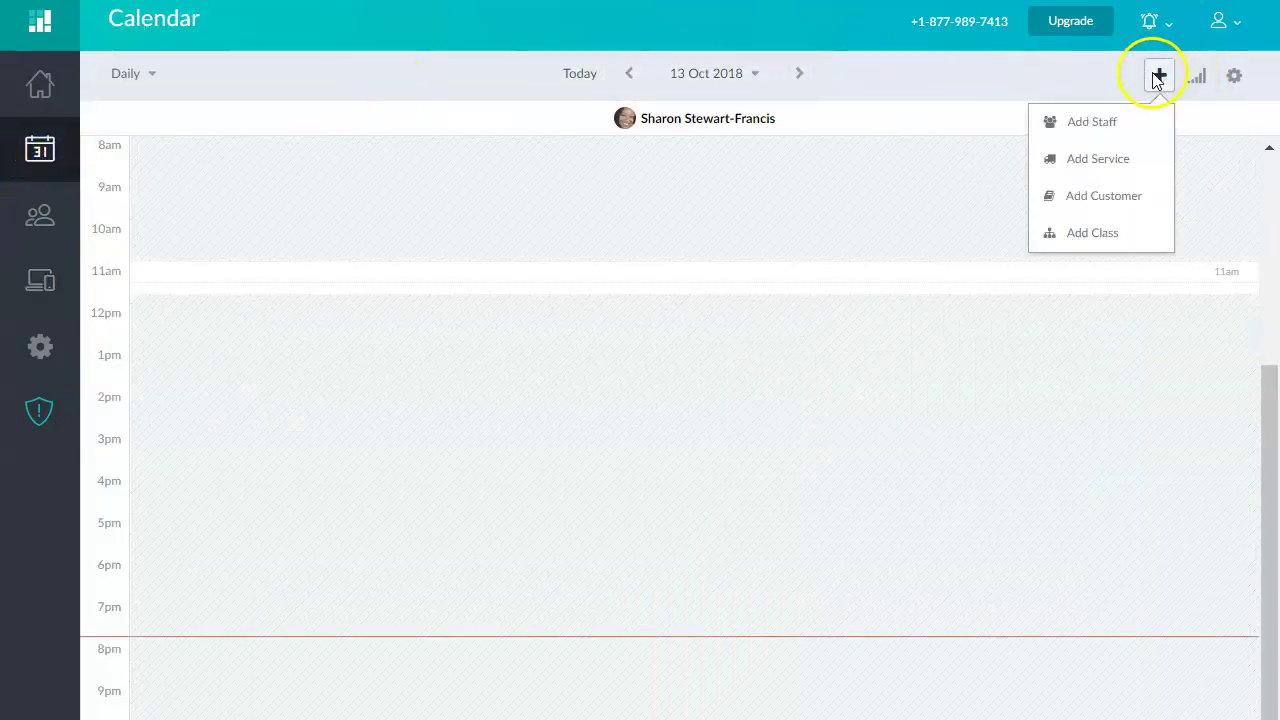
click(1097, 159)
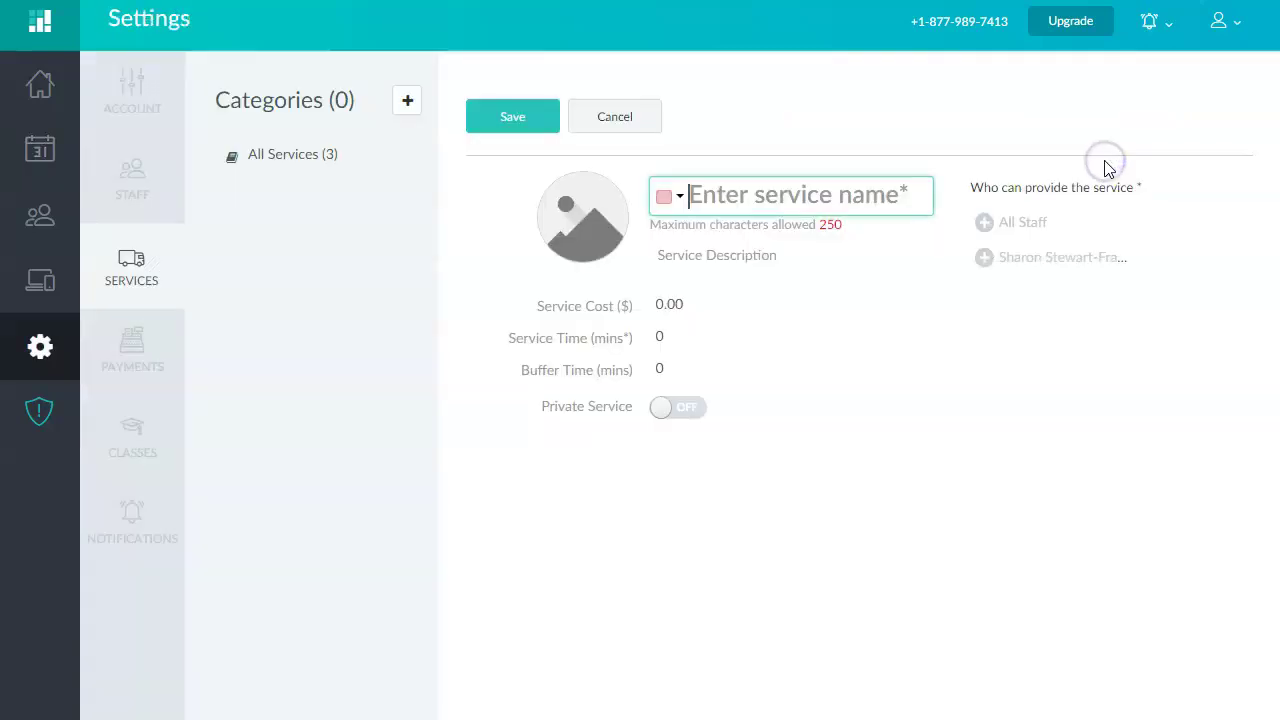
click(295, 156)
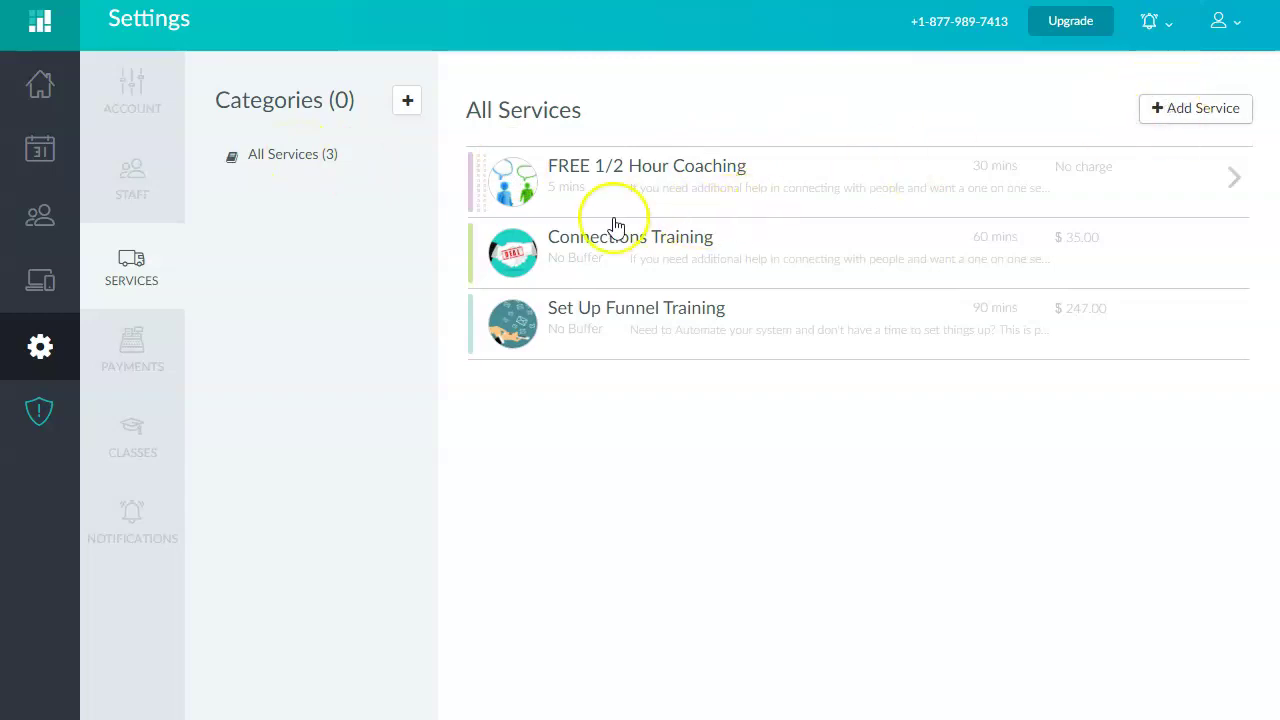
Examine the blank form for adding a service, cancel it, and view the FREE 1/2 Hour Coaching service's details.
click(1206, 112)
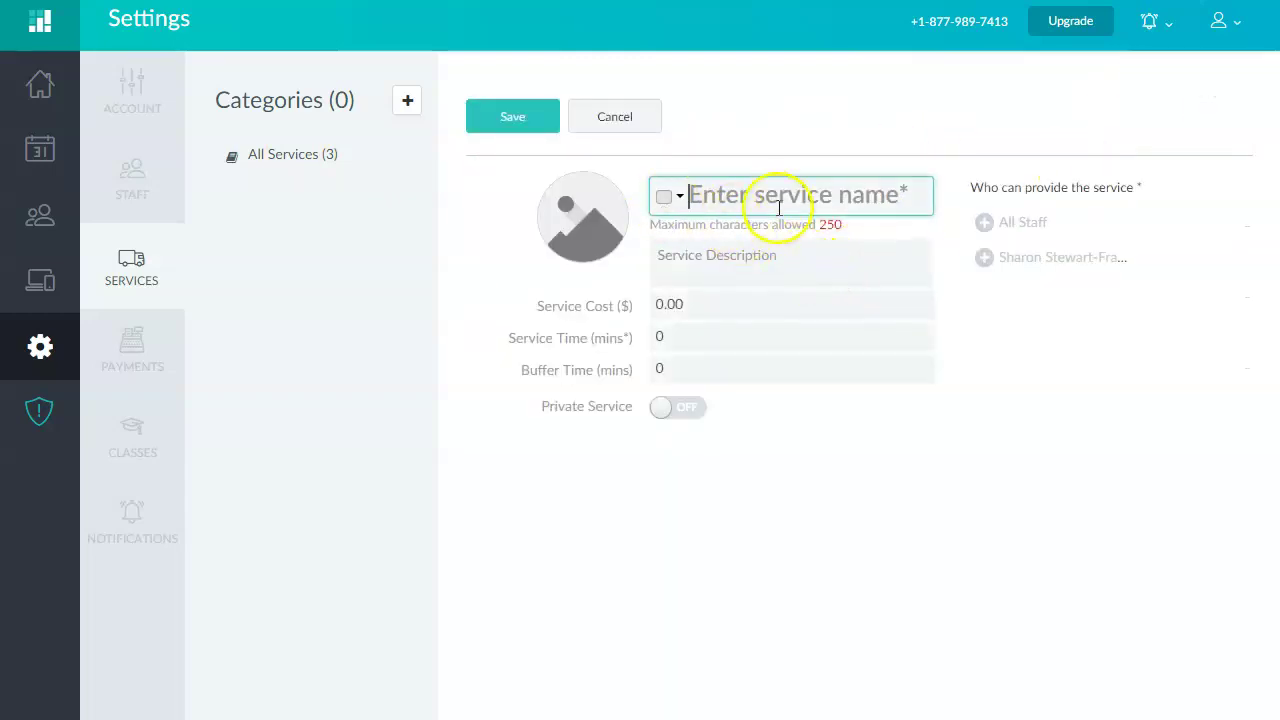
click(618, 119)
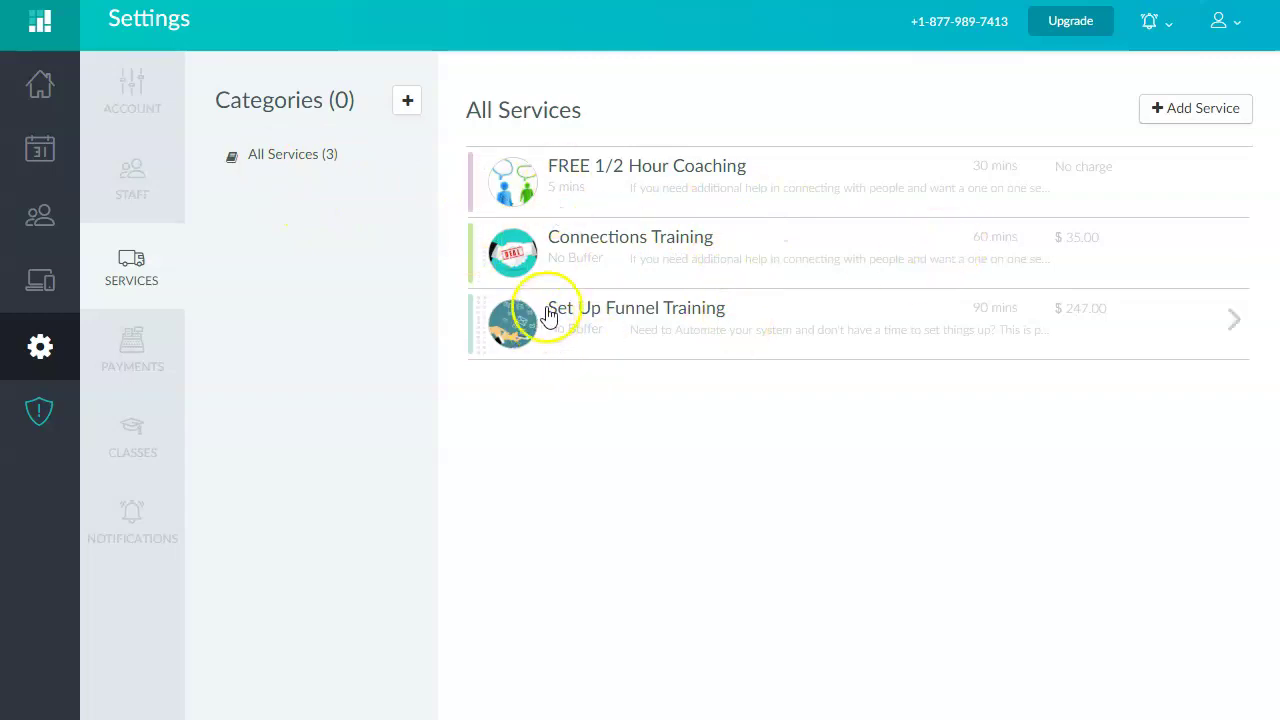
click(1234, 180)
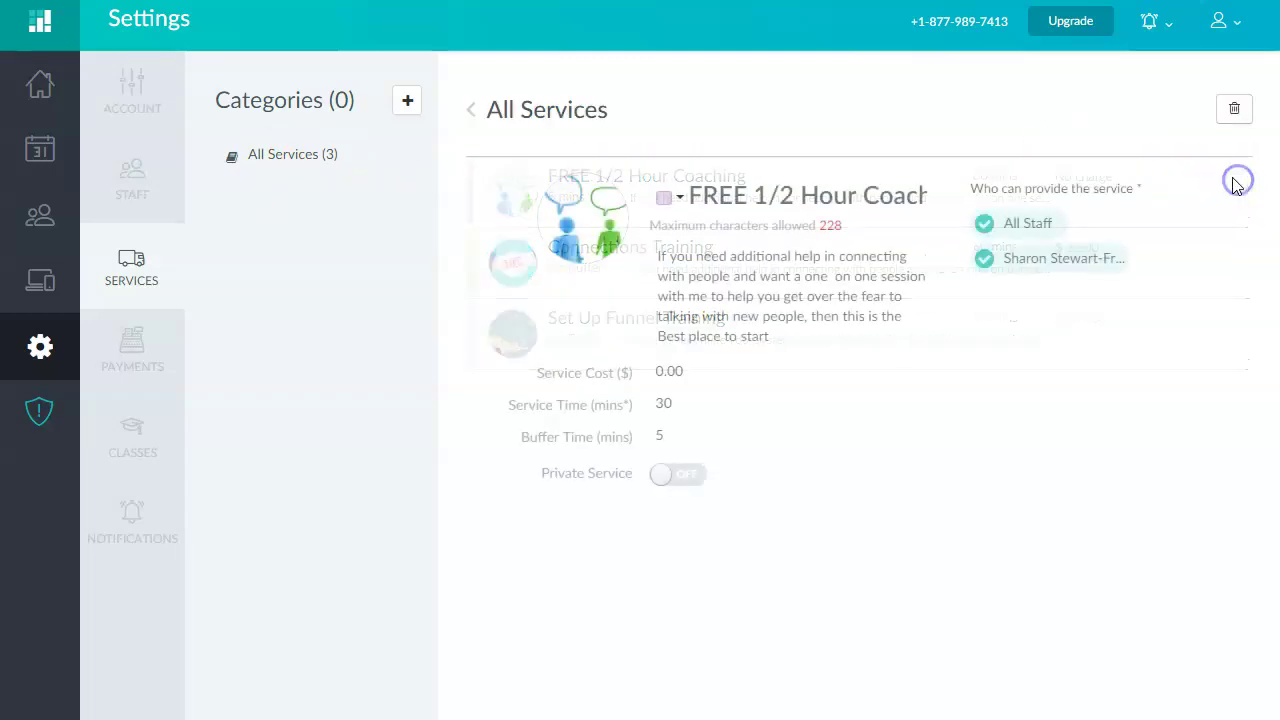
mouse_move(598, 222)
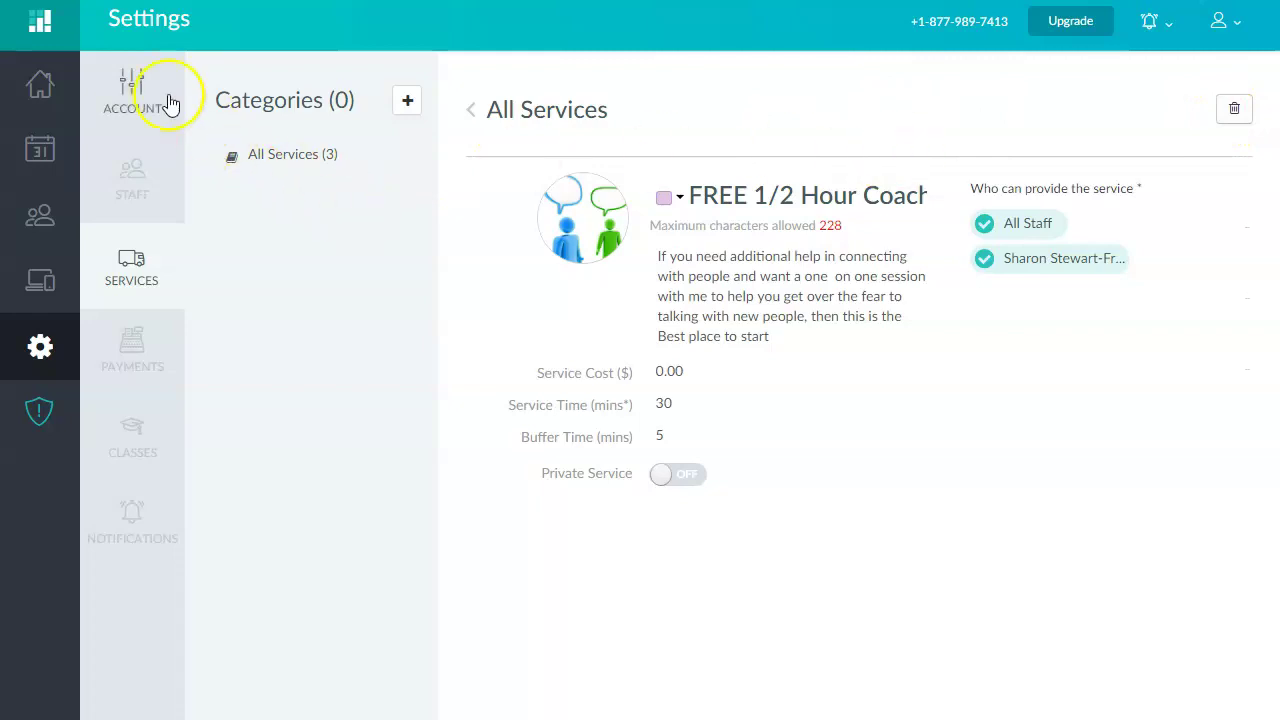
Visit the live booking page from Apps & Integrations and choose the FREE 1/2 Hour Coaching service.
click(44, 289)
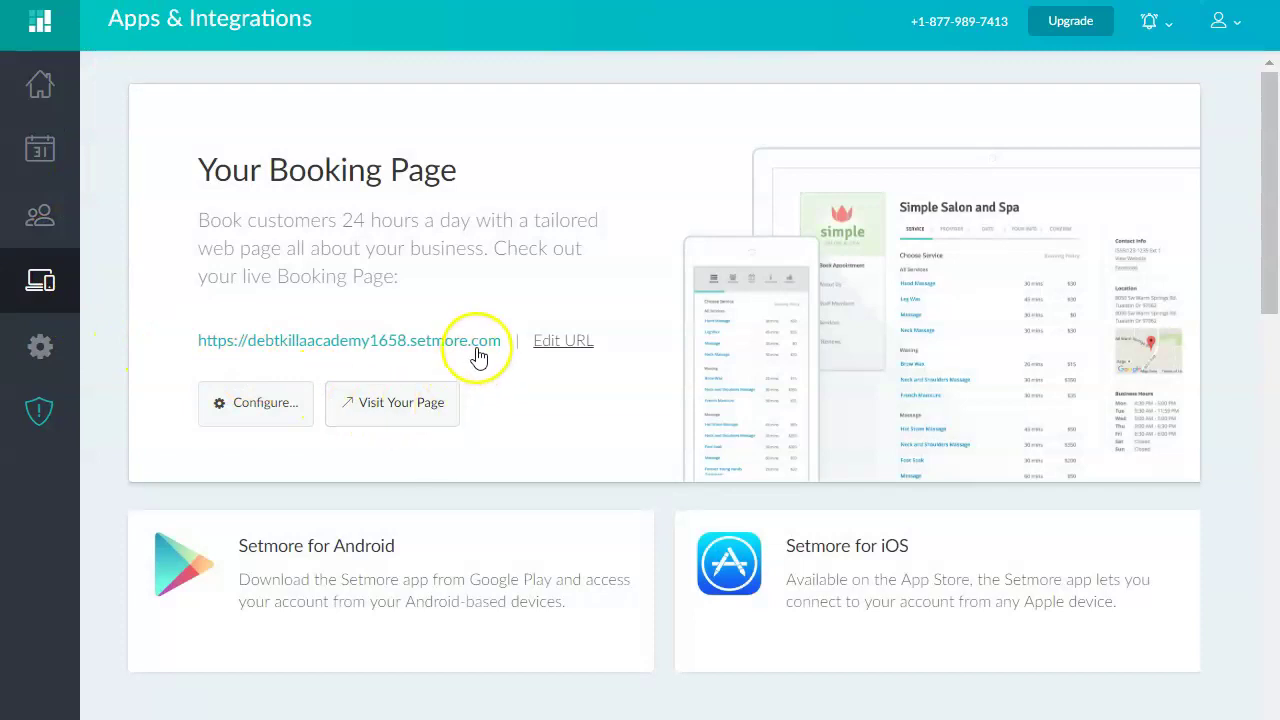
click(408, 410)
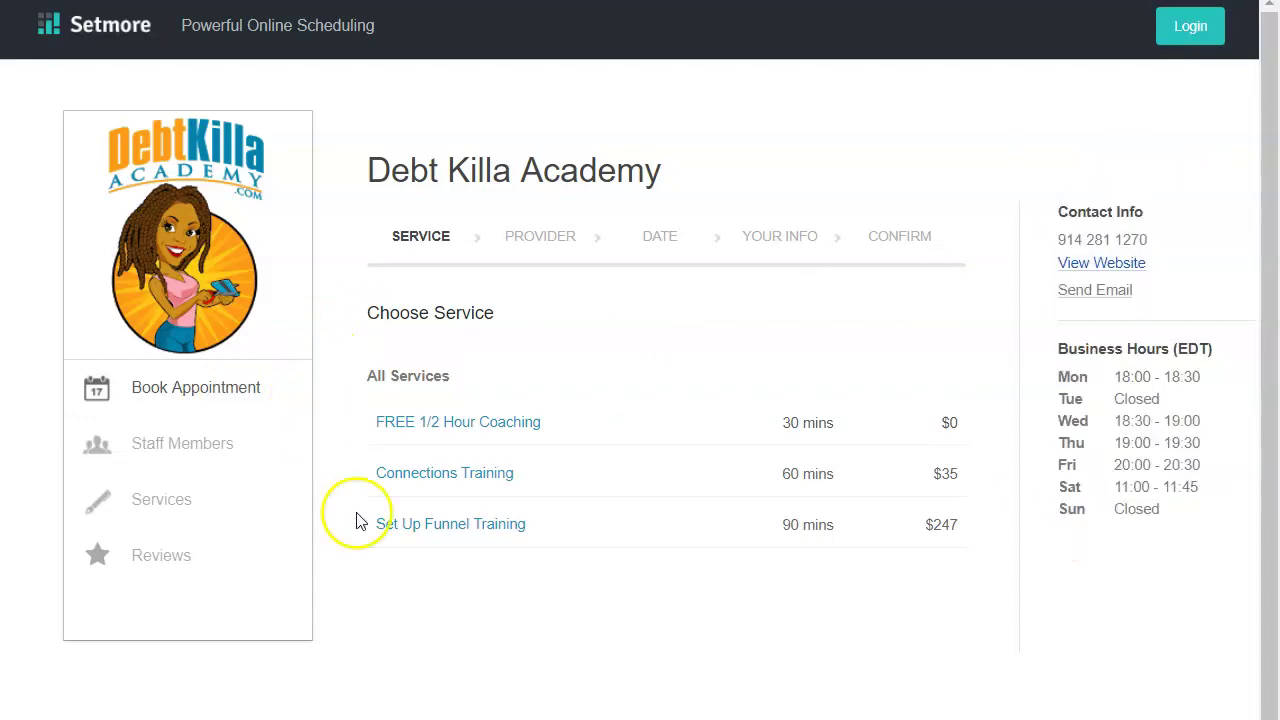
click(458, 440)
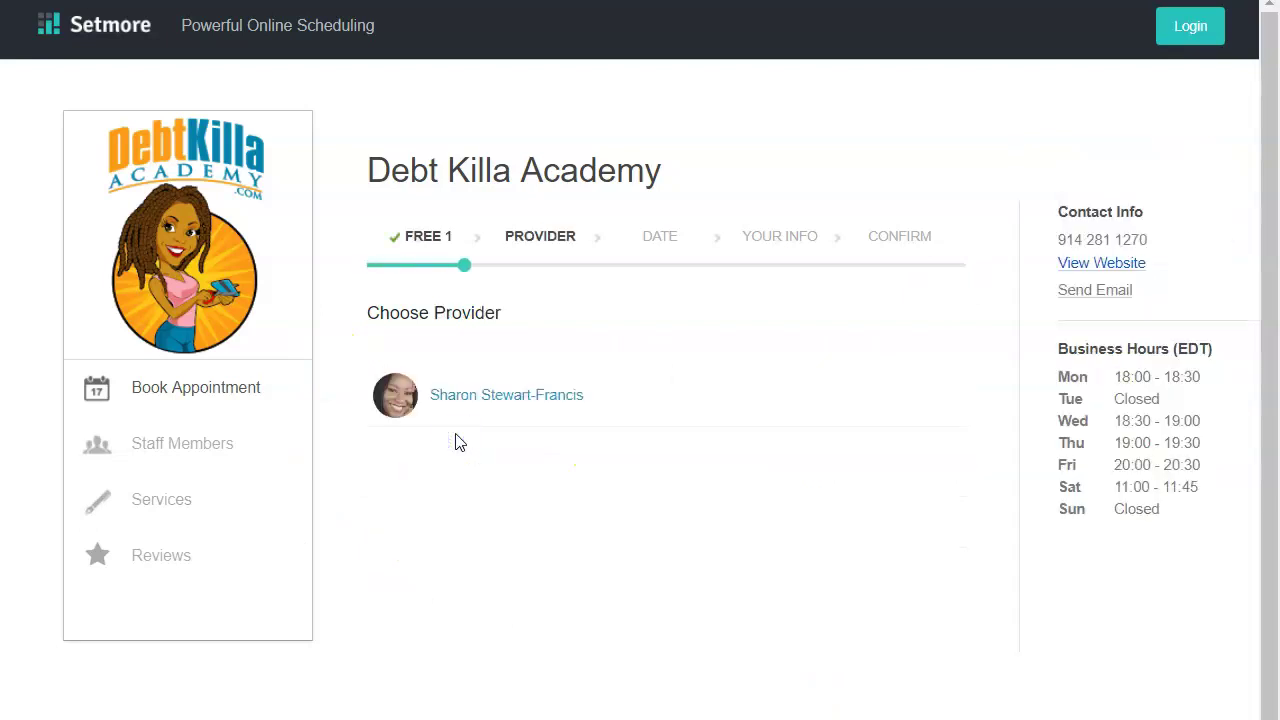
Choose the listed provider and book the 11:00 morning slot on 20 October 2018.
mouse_move(480, 388)
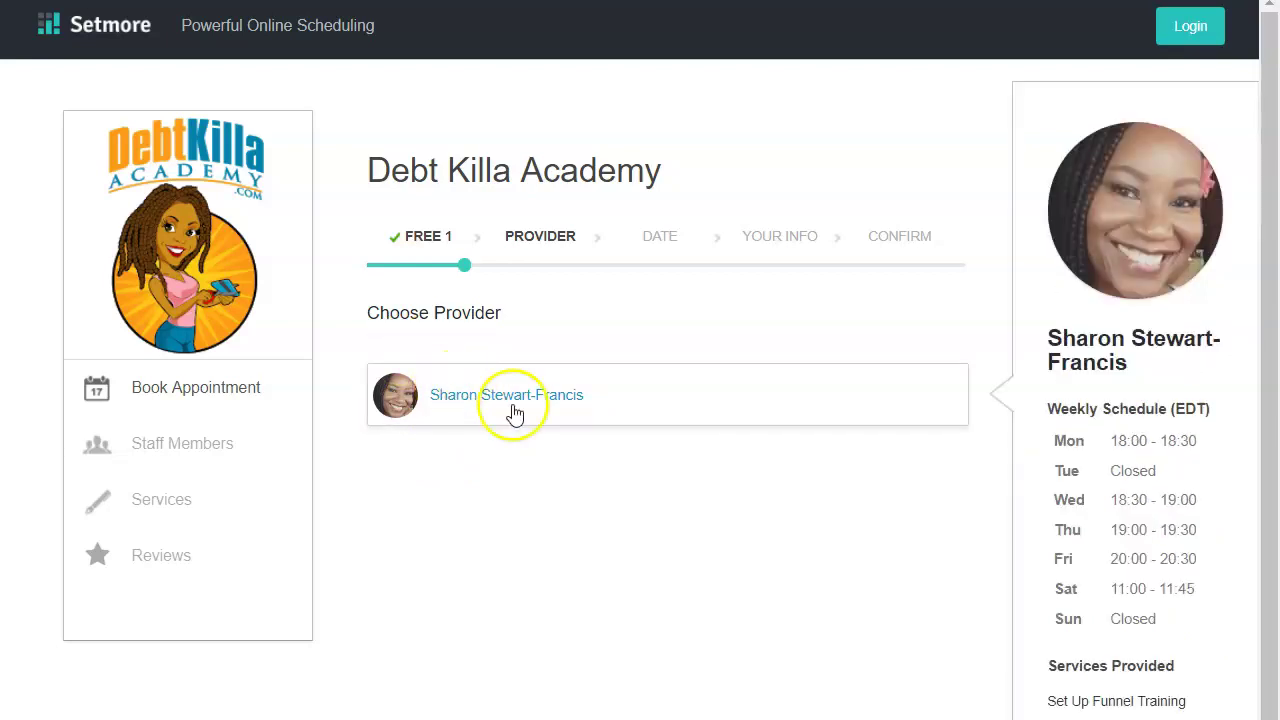
click(516, 403)
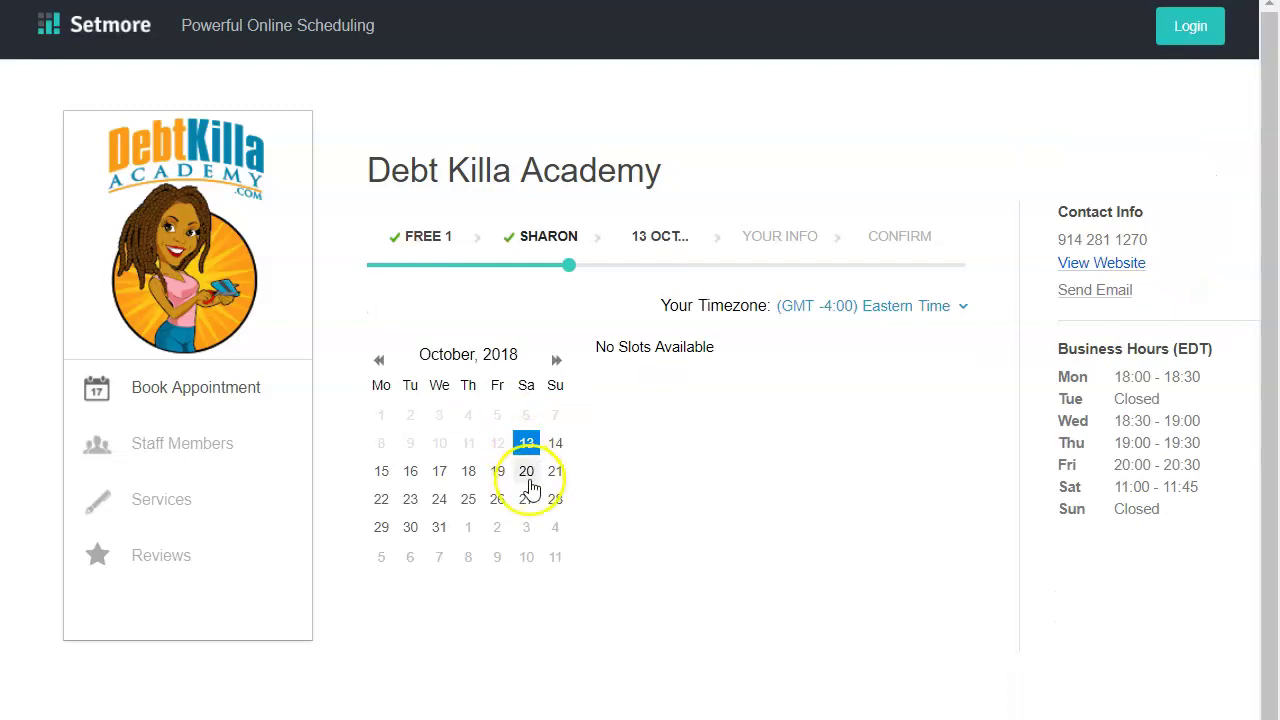
click(526, 471)
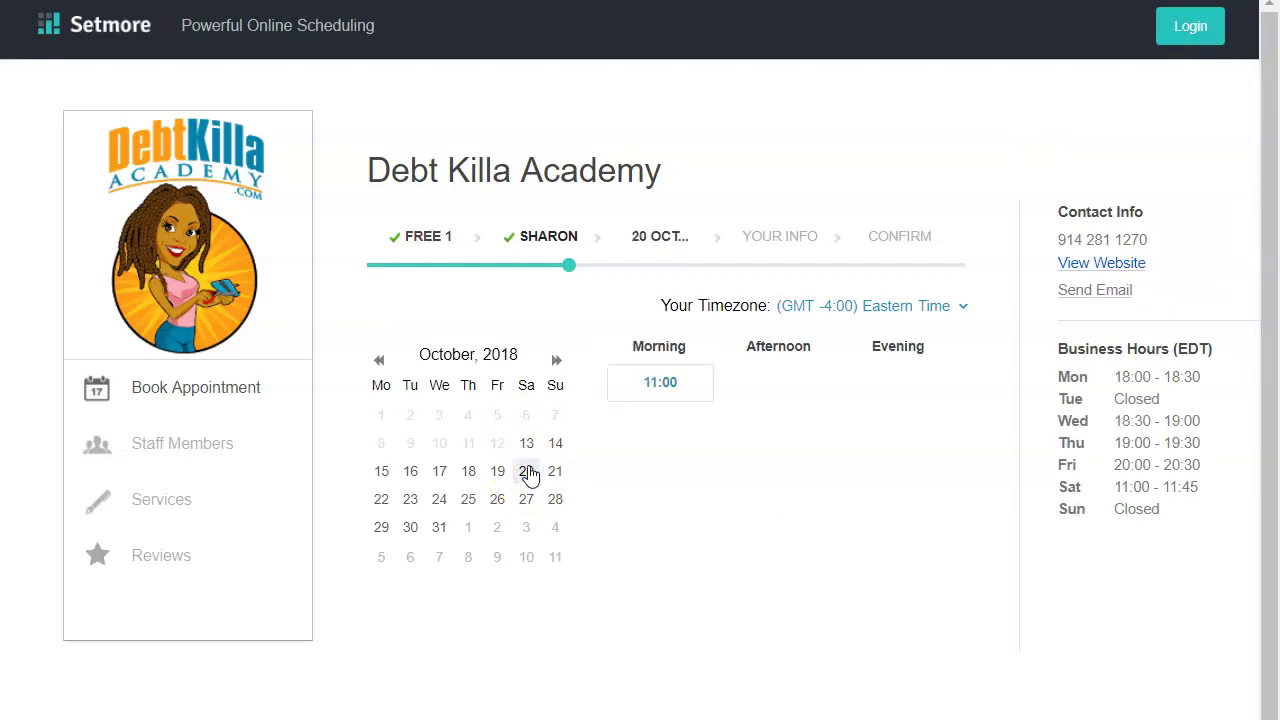
click(658, 387)
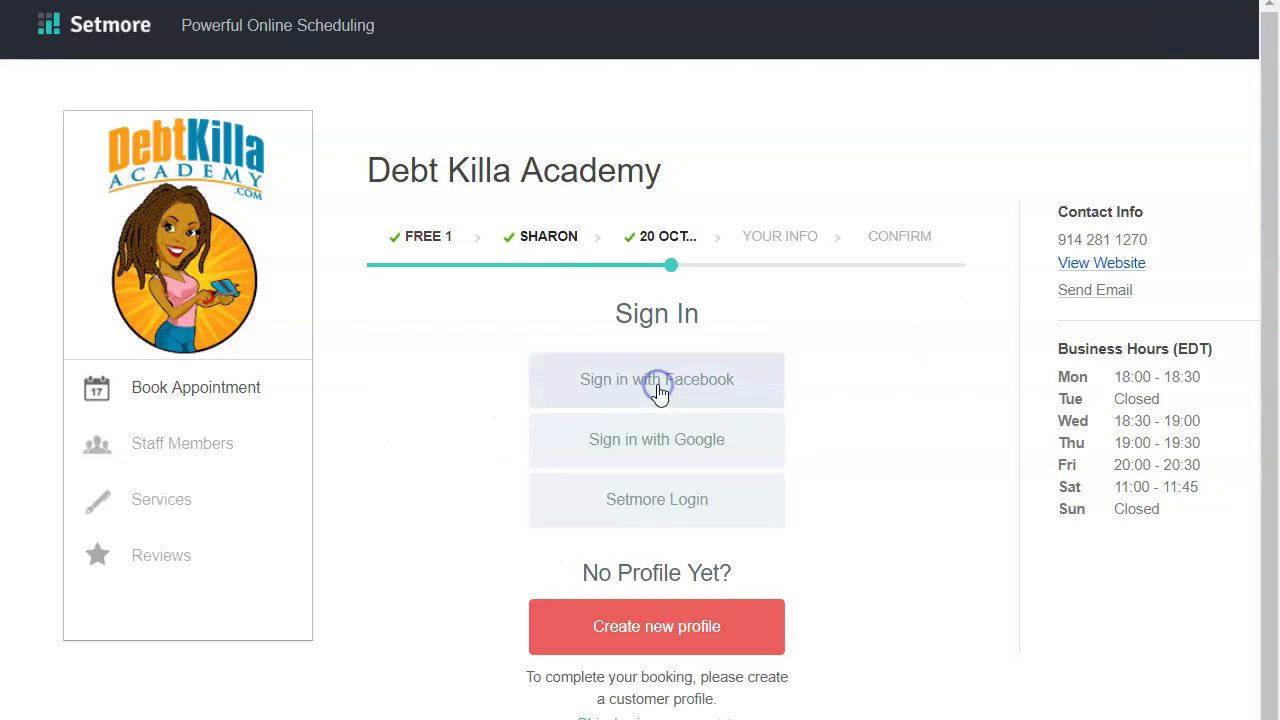
Skip the login process to reach the customer information form, and highlight text in its cancellation policy.
scroll(660, 393, down, 1)
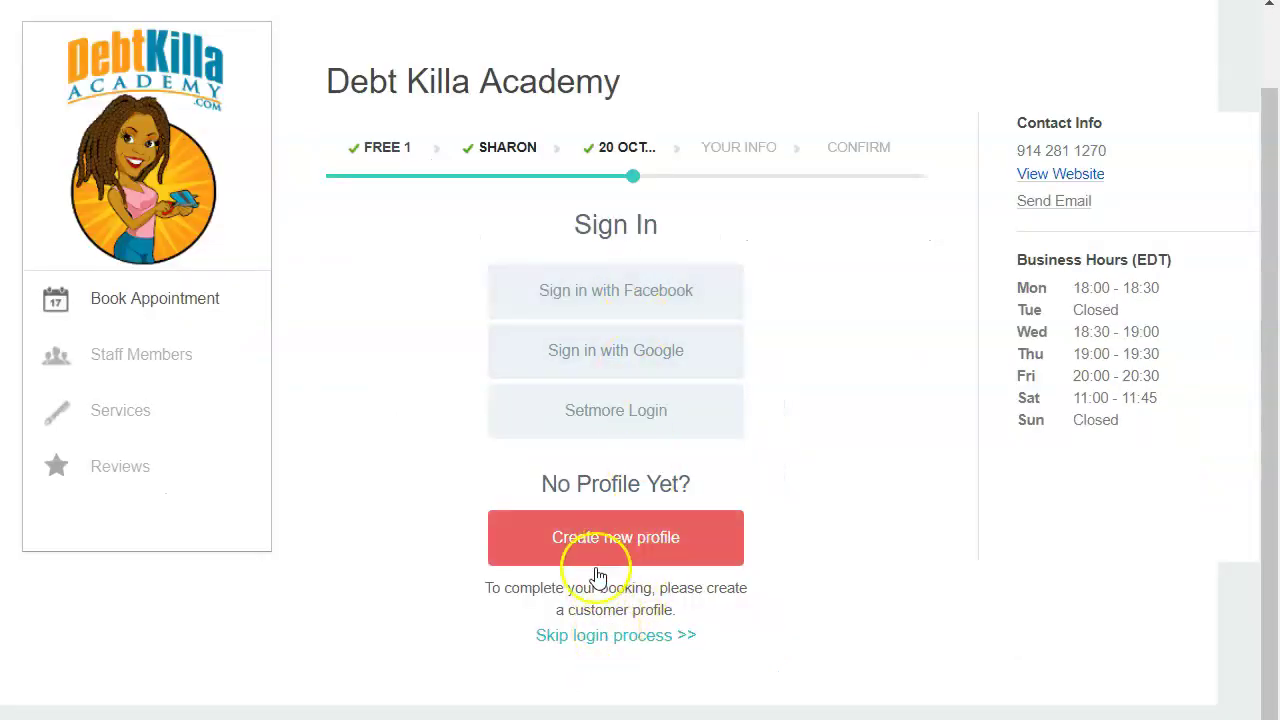
click(631, 637)
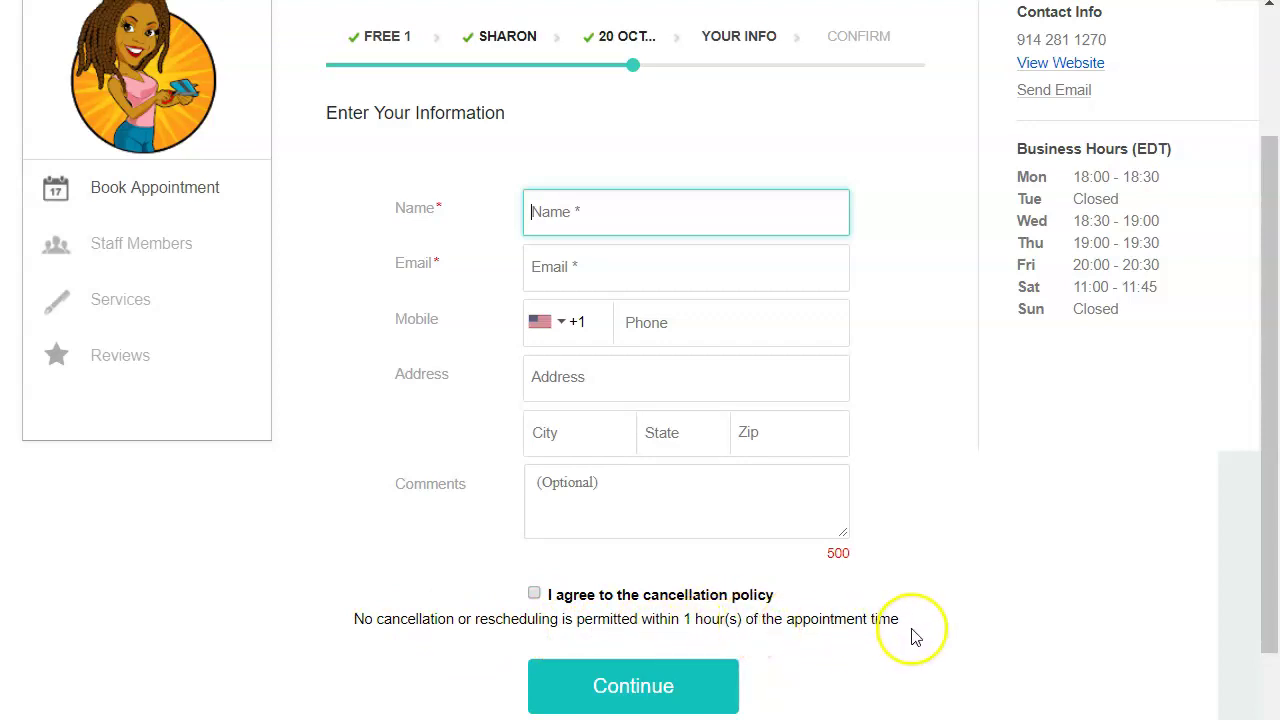
click(396, 618)
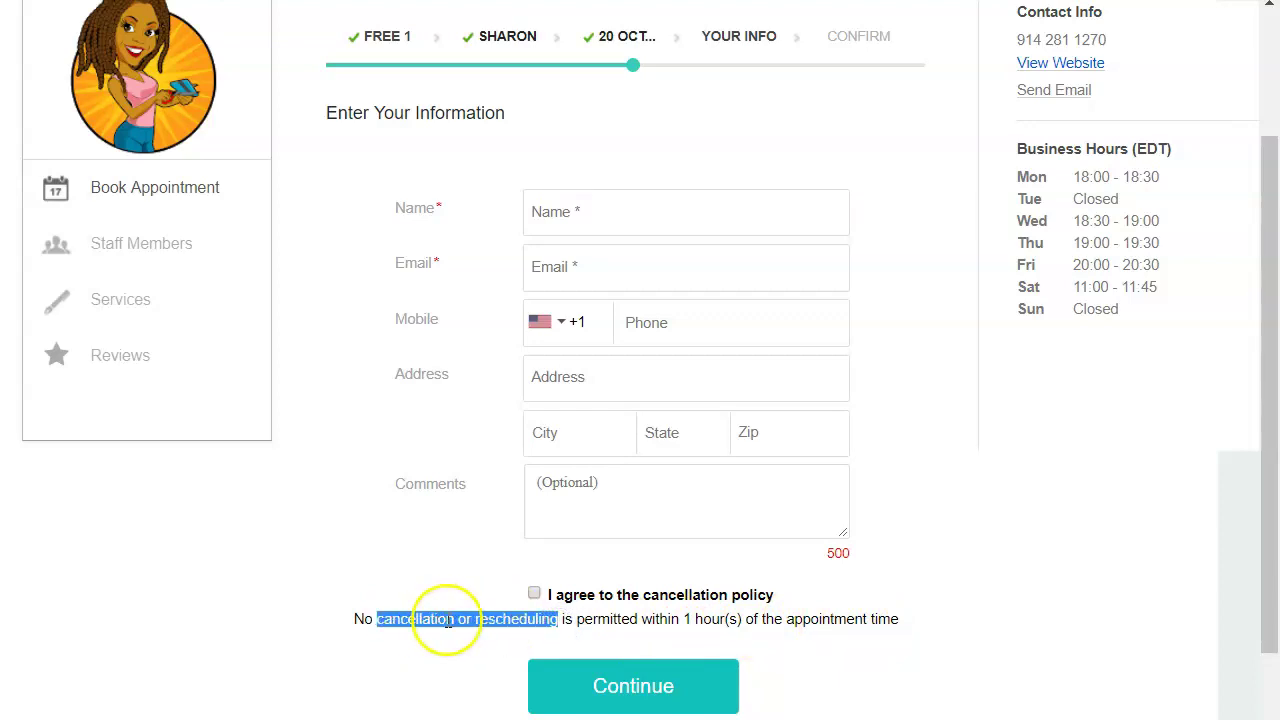
Highlight the full cancellation policy sentence below the customer information form, and clear the selection.
click(406, 656)
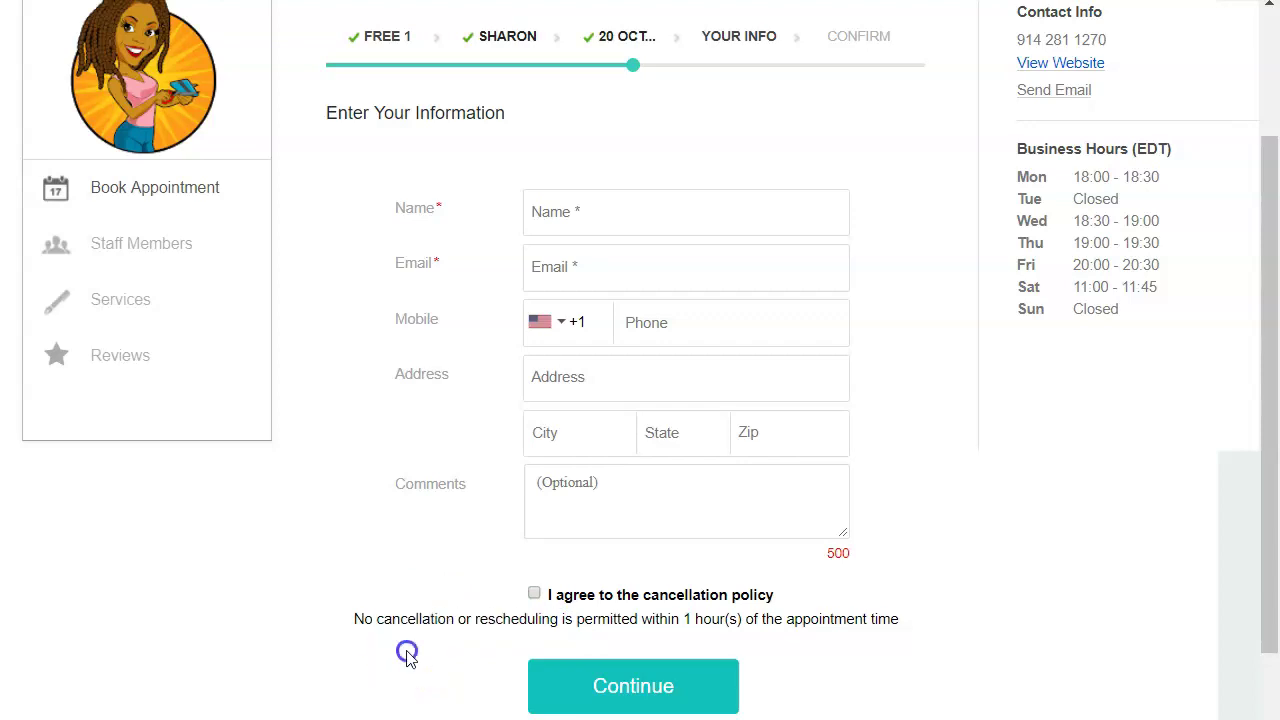
drag(352, 619, 903, 611)
click(912, 612)
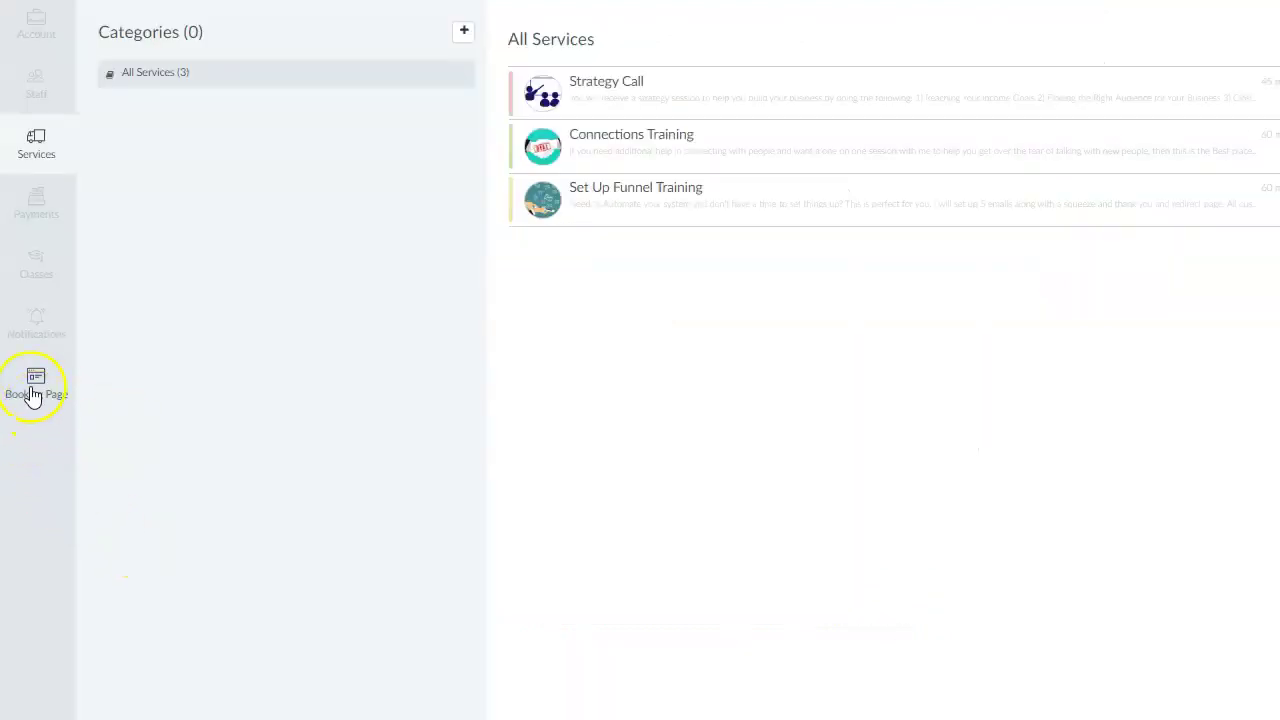
View the booking page overview in the account settings, and open the booking URL for editing without changing it.
click(38, 395)
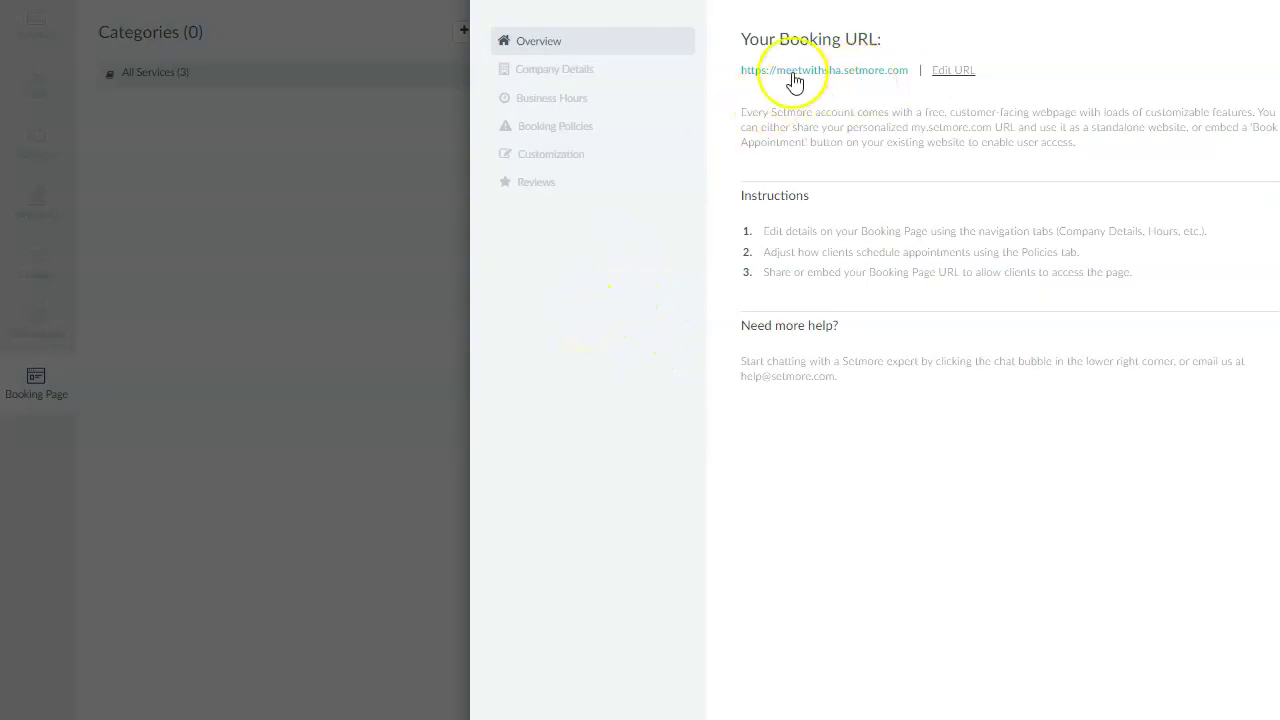
click(940, 75)
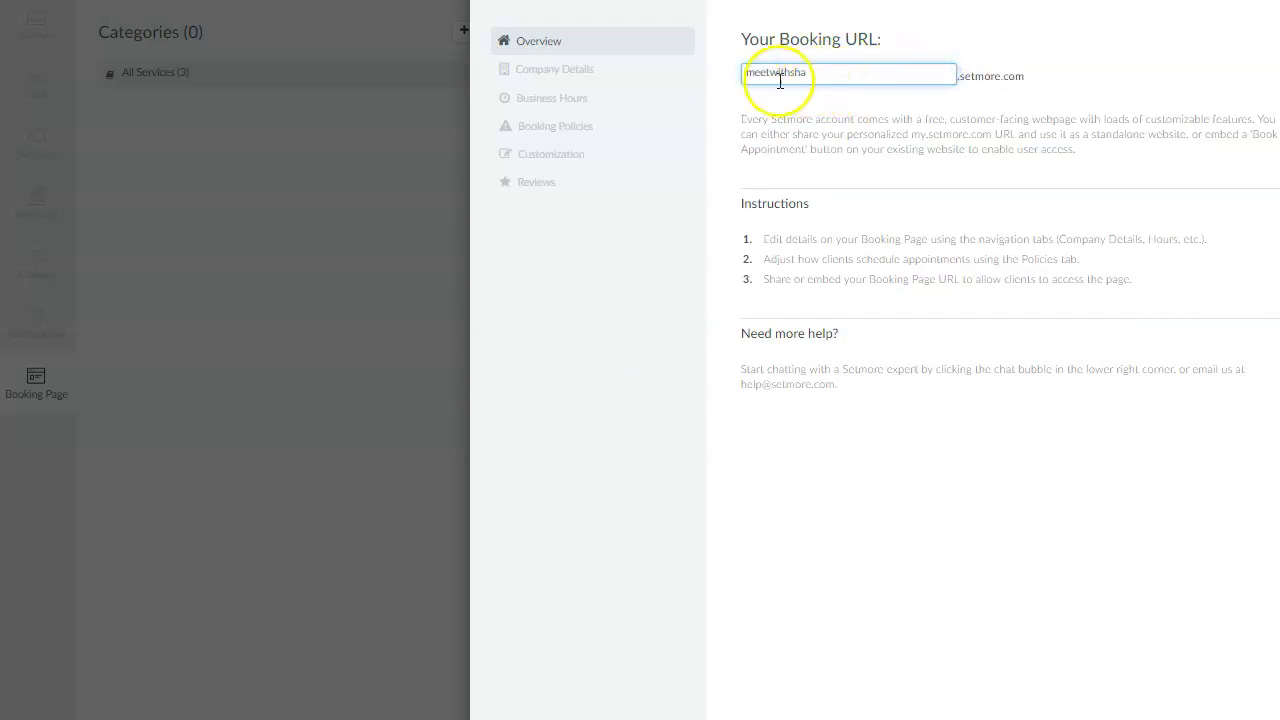
click(773, 77)
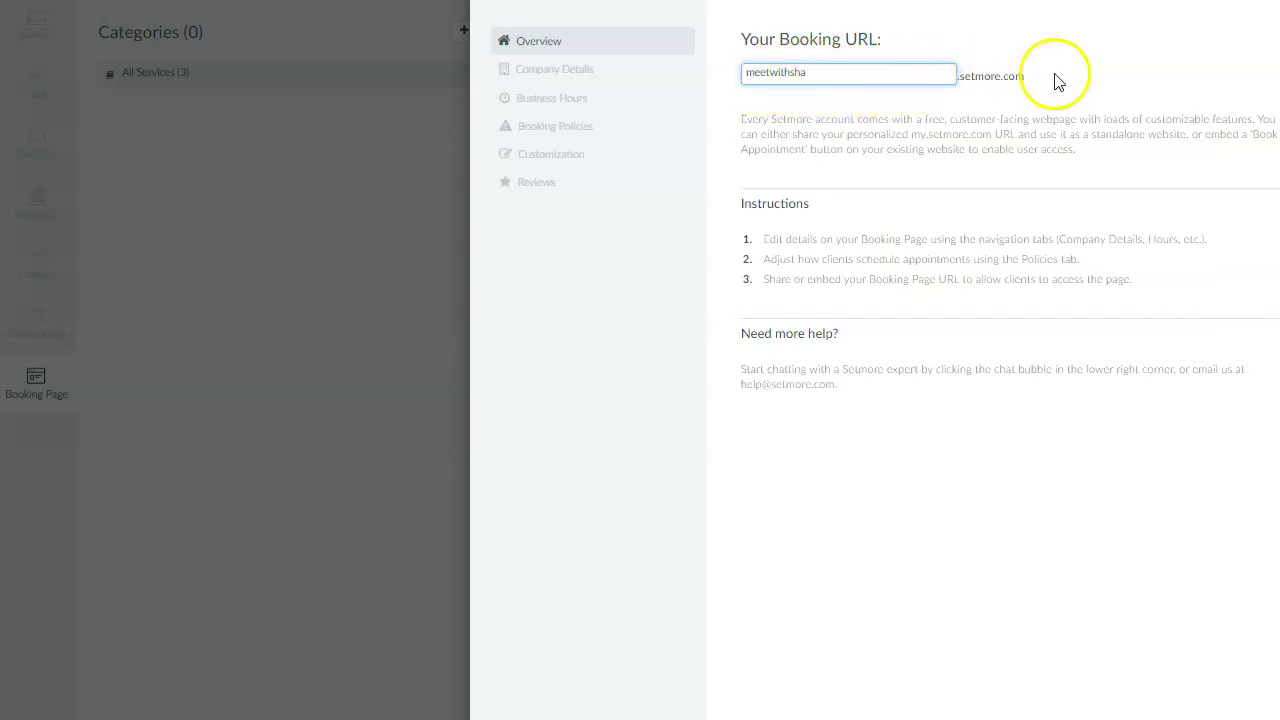
click(1100, 77)
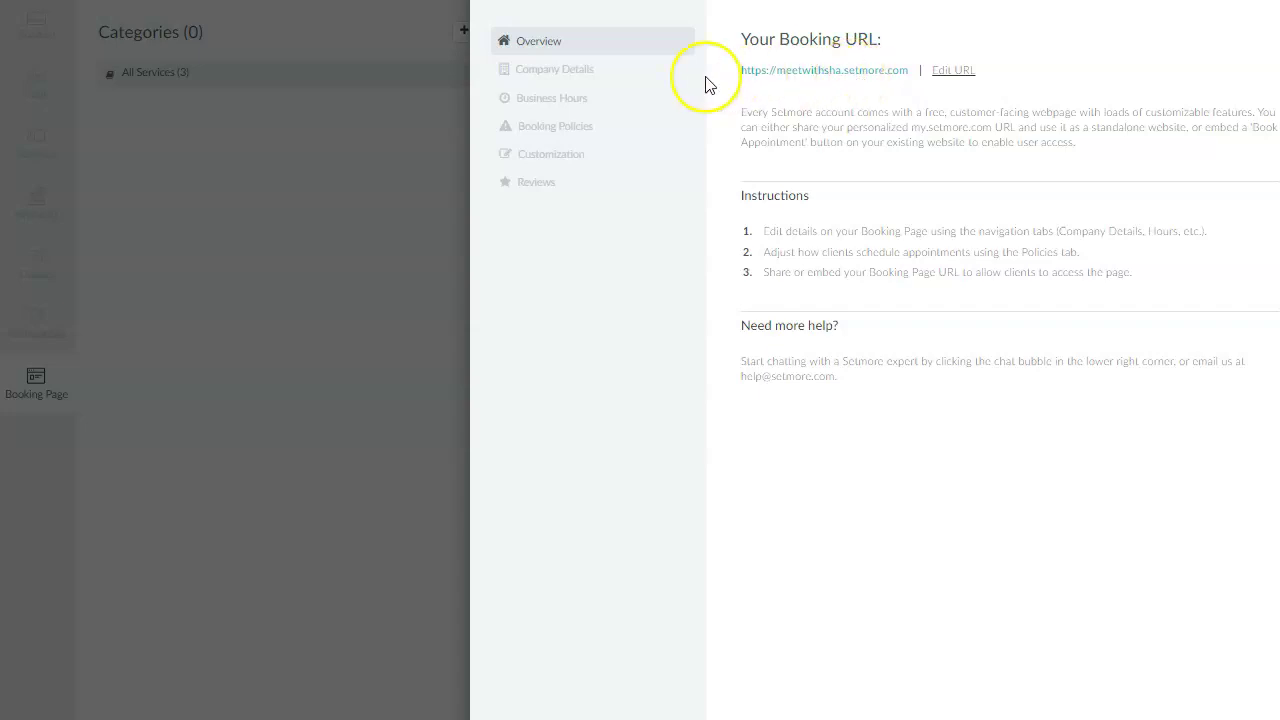
Review the booking page's company details, business hours and booking policies, including the notes for the customer.
click(570, 77)
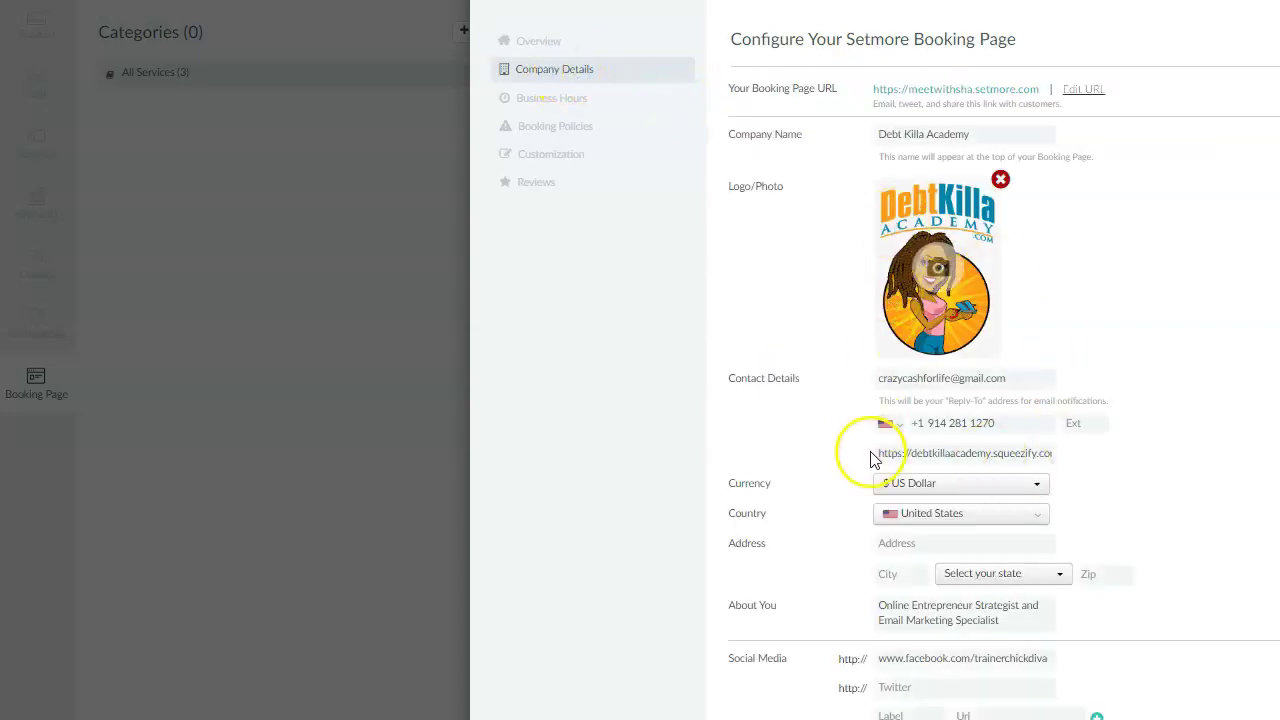
click(563, 105)
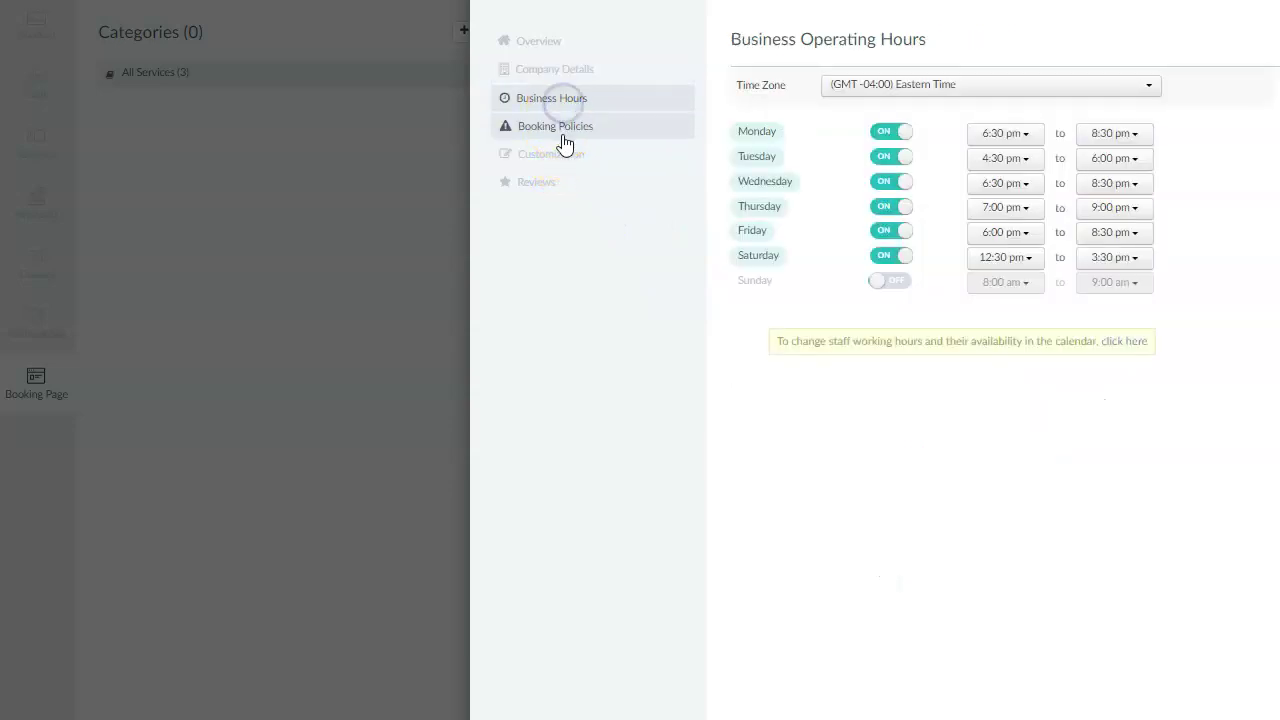
click(563, 139)
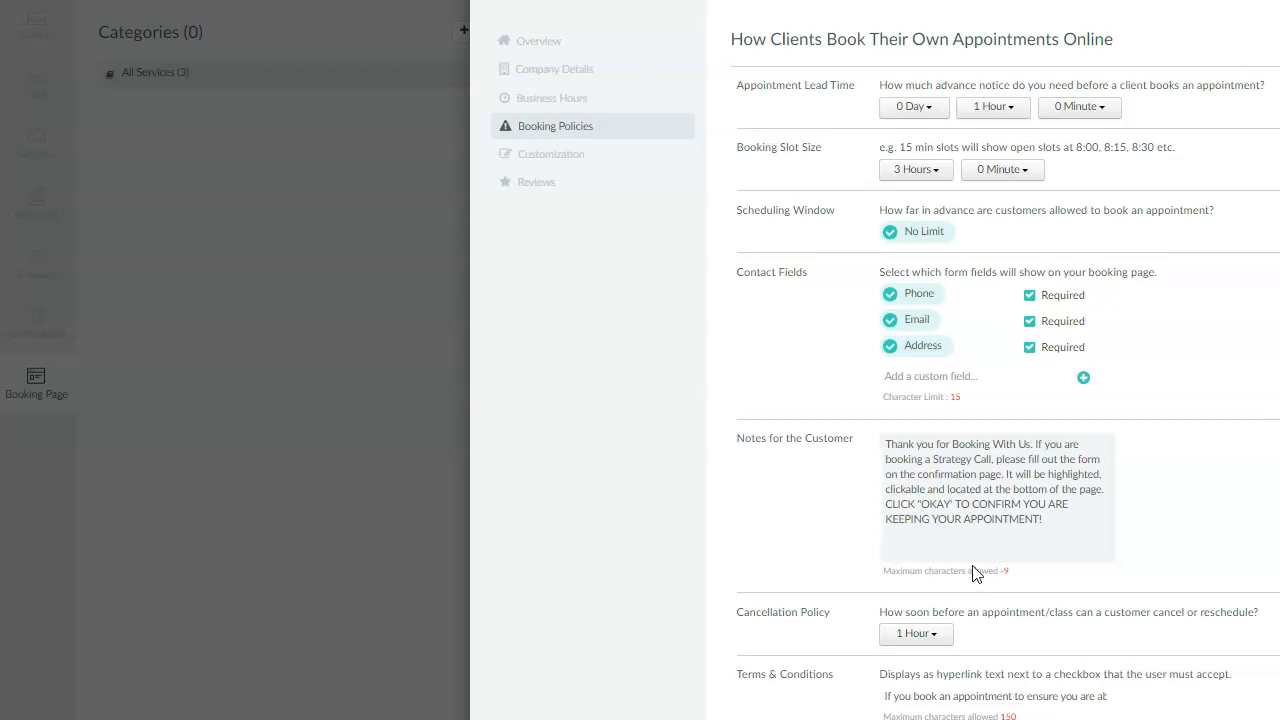
click(919, 510)
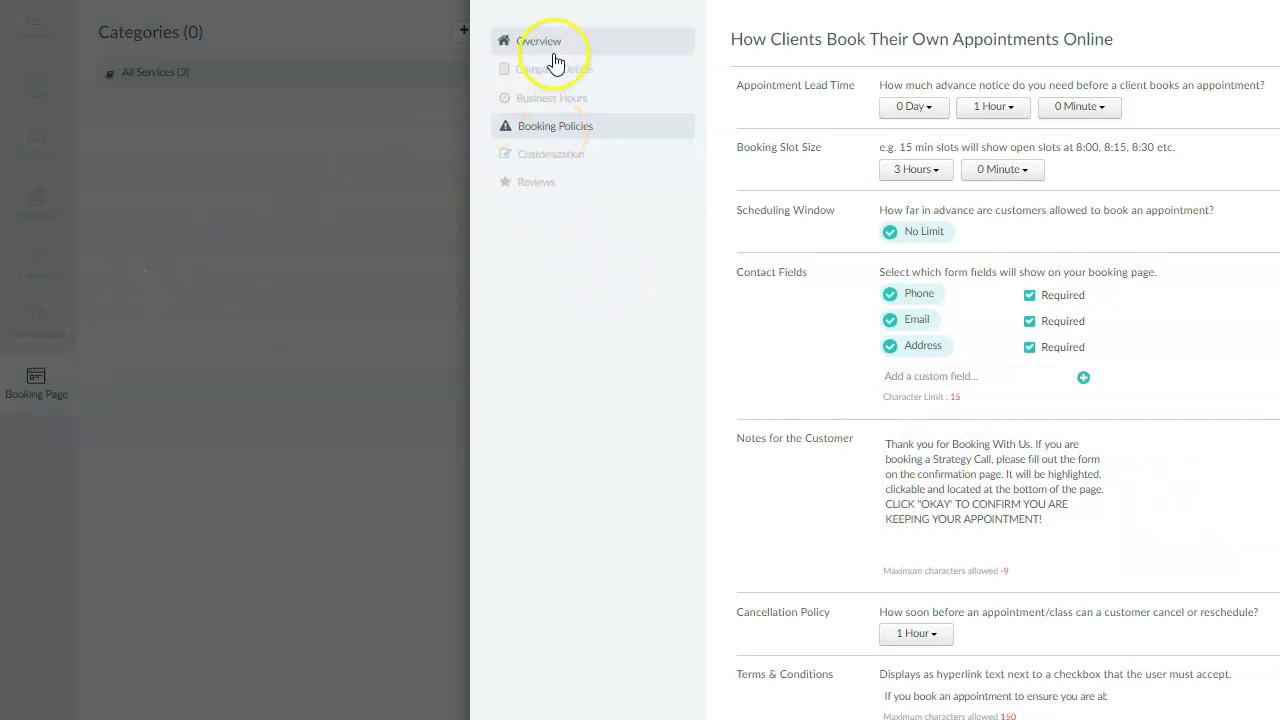
Close the booking page settings, reopen them from the staff page, and examine the booking policies from lead time downward.
click(249, 200)
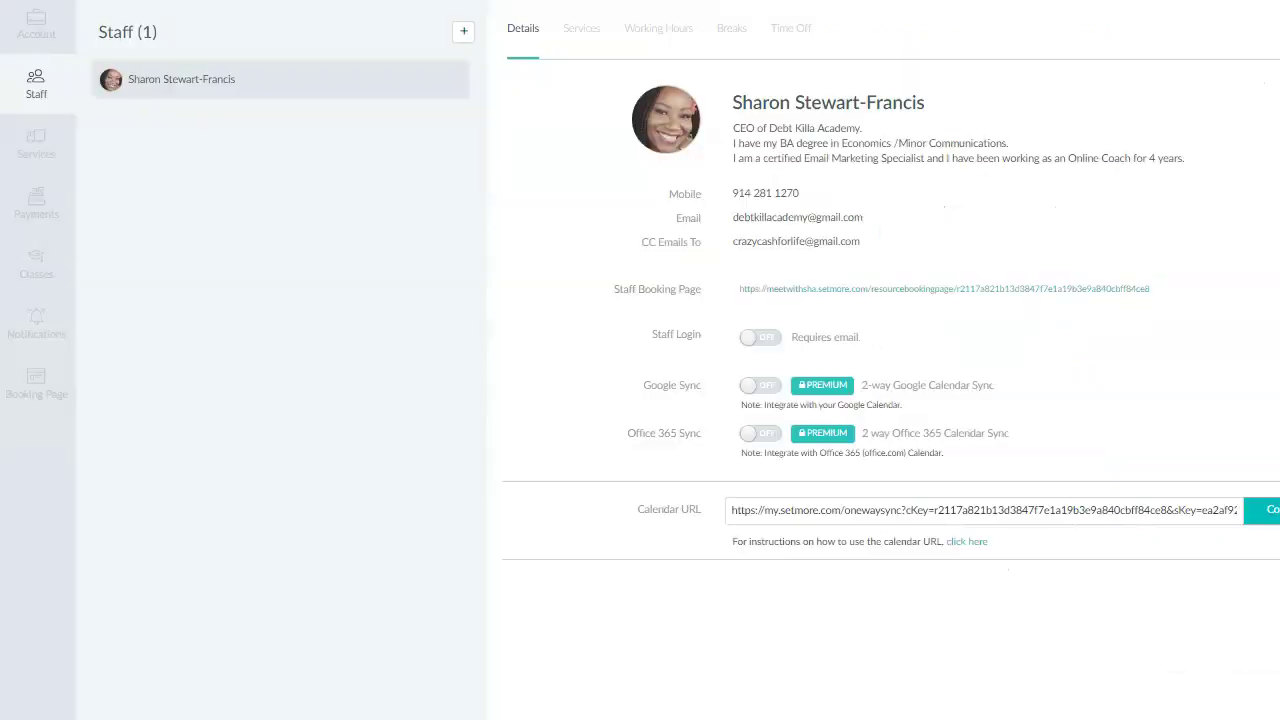
click(22, 388)
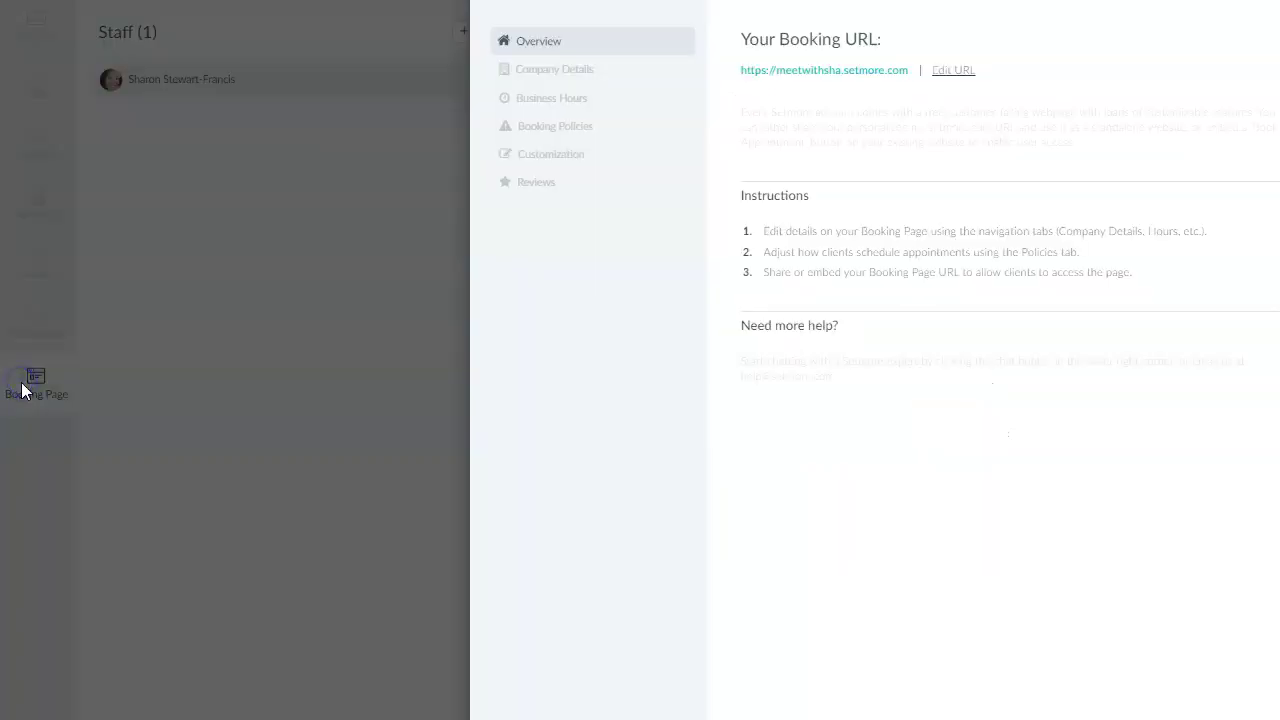
click(531, 142)
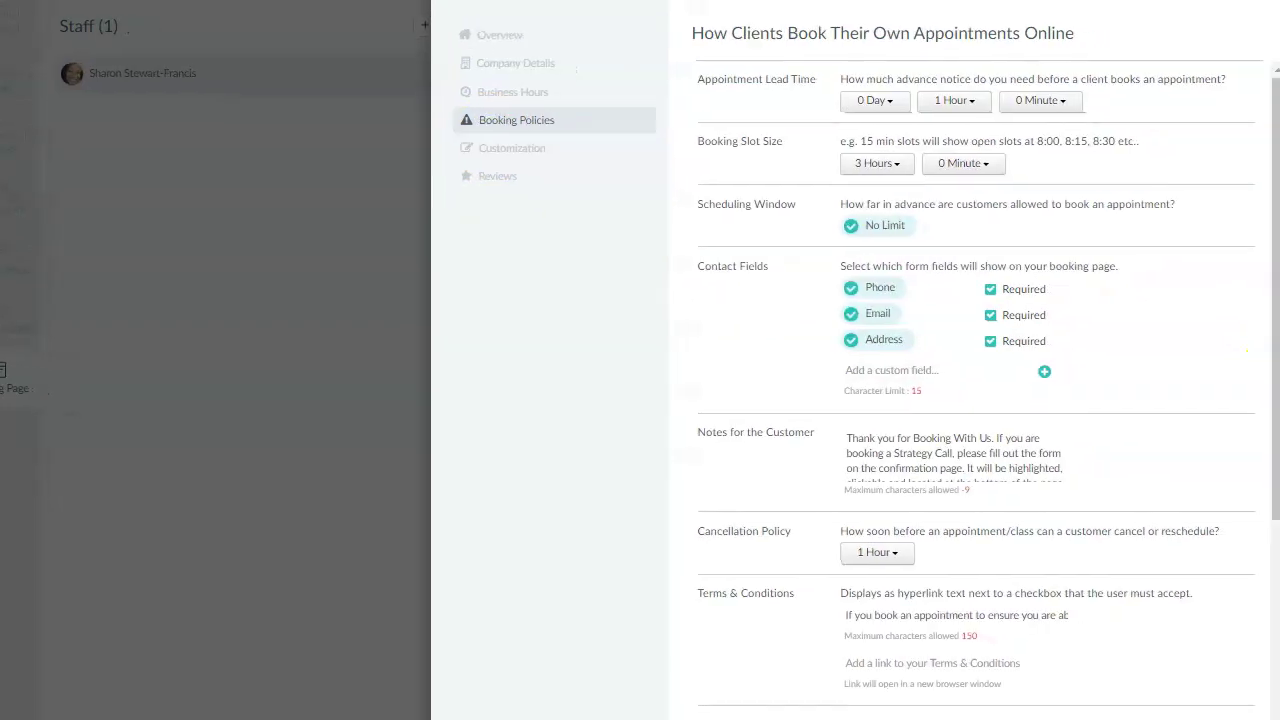
drag(1271, 411, 1265, 570)
scroll(1265, 570, down, 3)
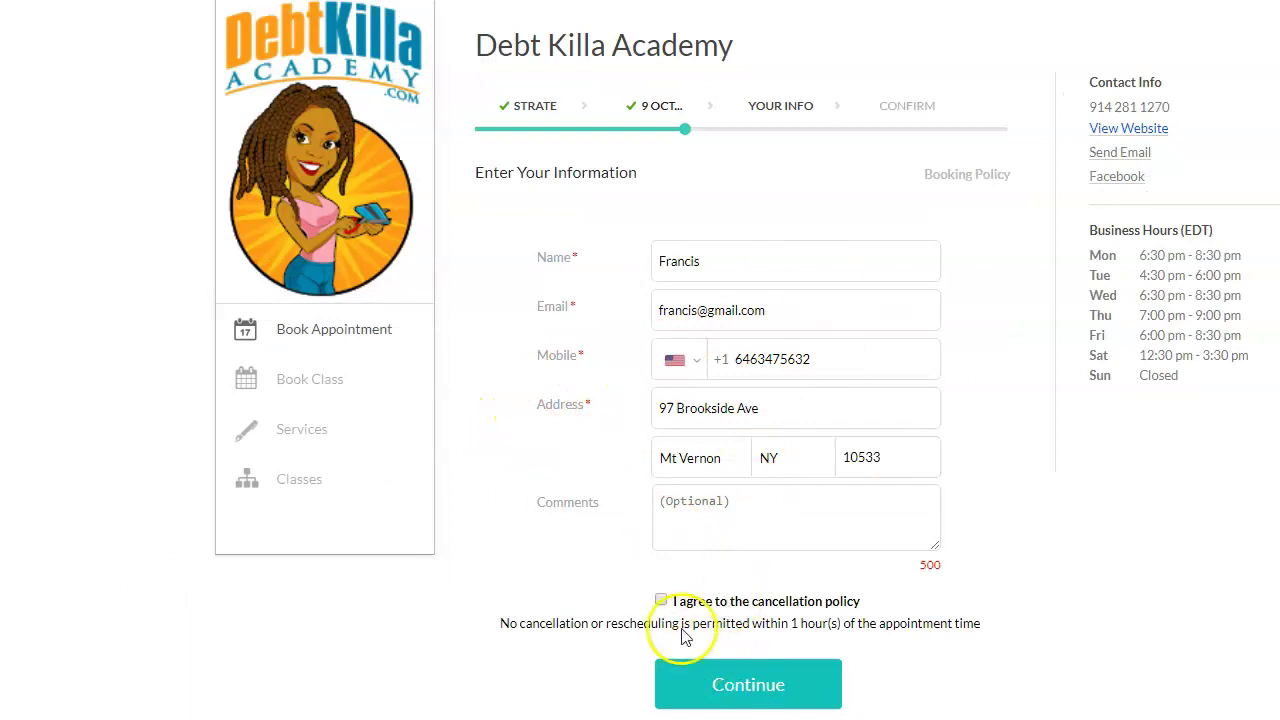
Agree to the cancellation policy and book the 45-minute Strategy Call for Wed Oct 9, 2019, 6:30 pm.
click(660, 601)
click(687, 680)
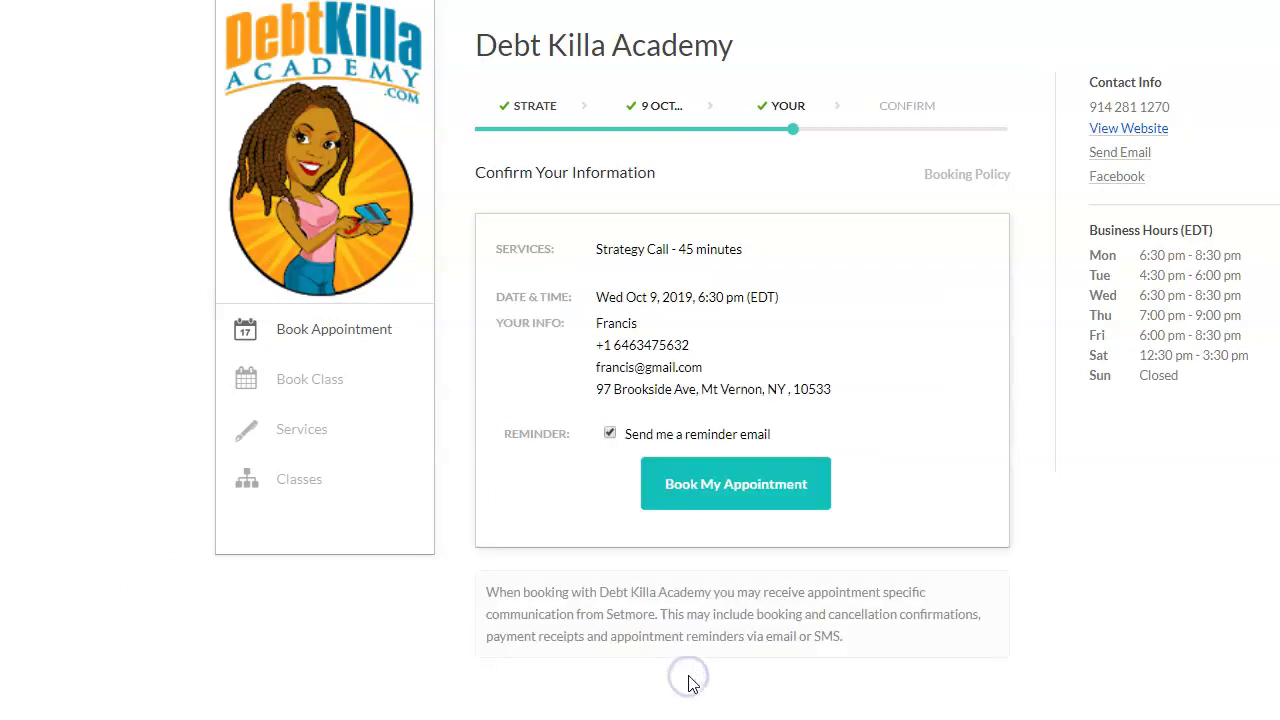
click(726, 488)
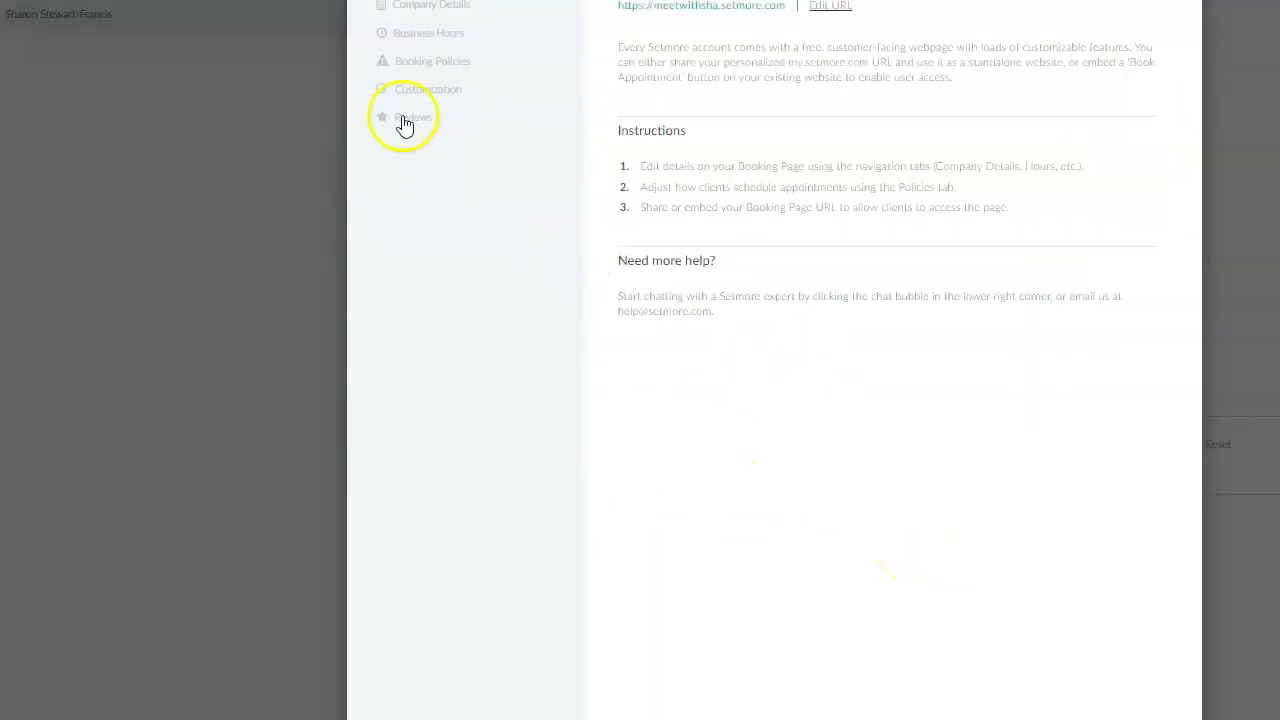
Return to the booking policies in the account settings and review the terms, first available appointment and price display options.
click(440, 62)
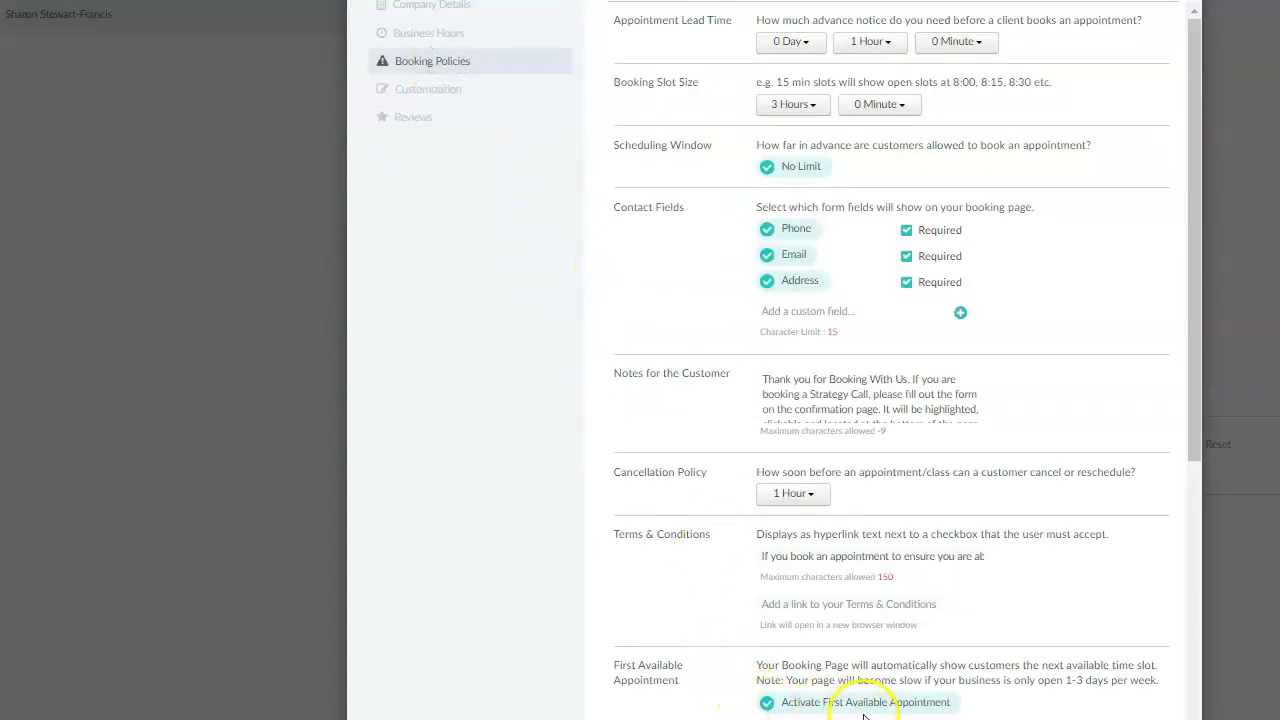
scroll(894, 680, down, 1)
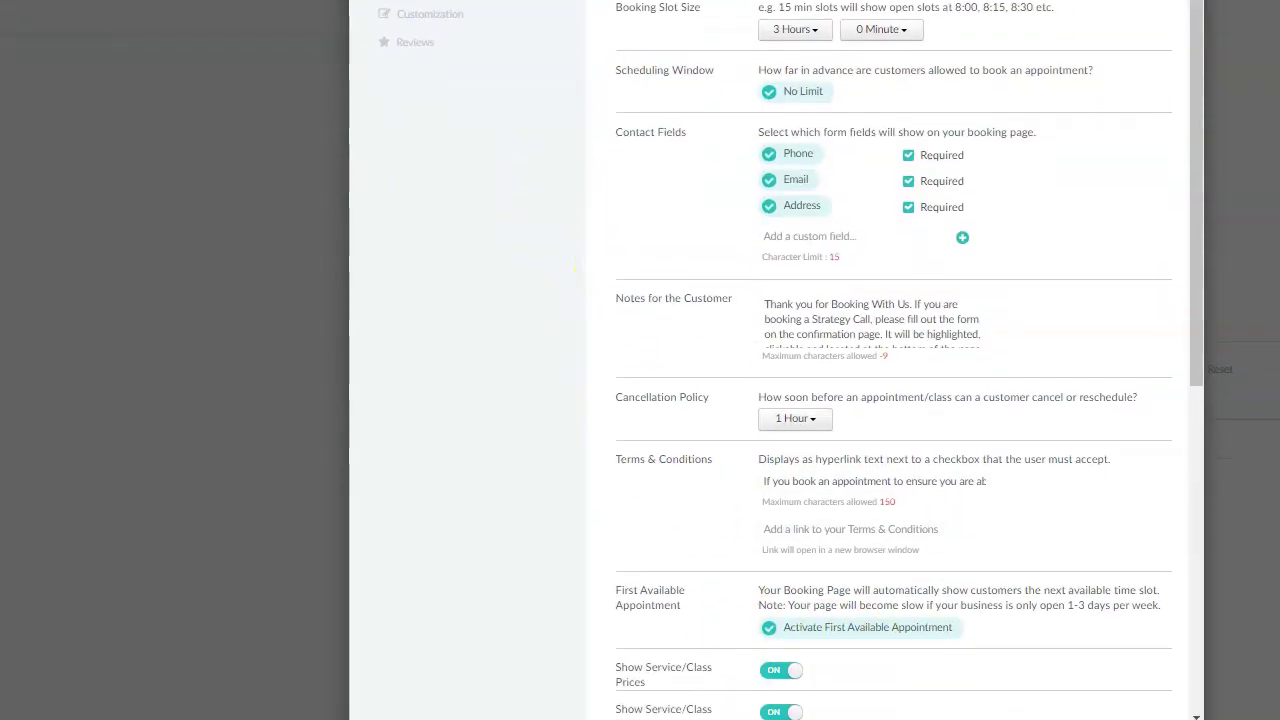
drag(1196, 262, 1183, 323)
scroll(1170, 562, down, 5)
scroll(1170, 562, down, 2)
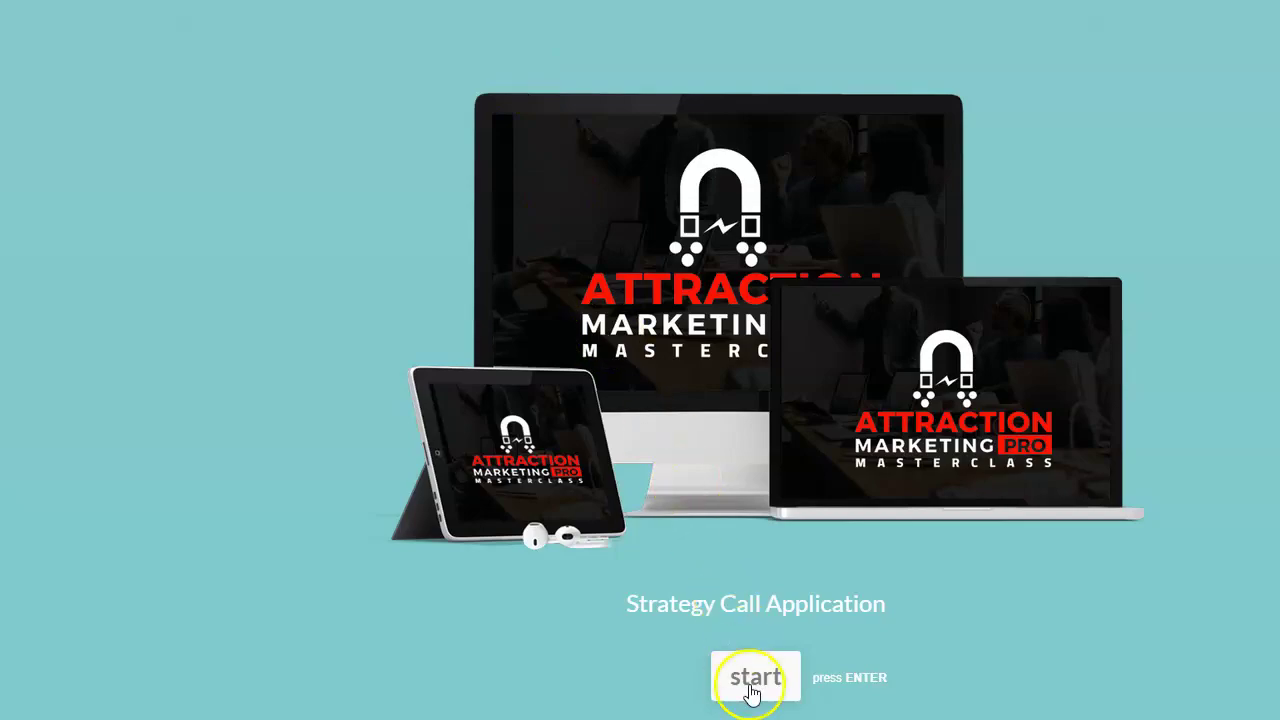
Start the Strategy Call Application, play its introductory video, and continue to the next part of the form.
click(752, 680)
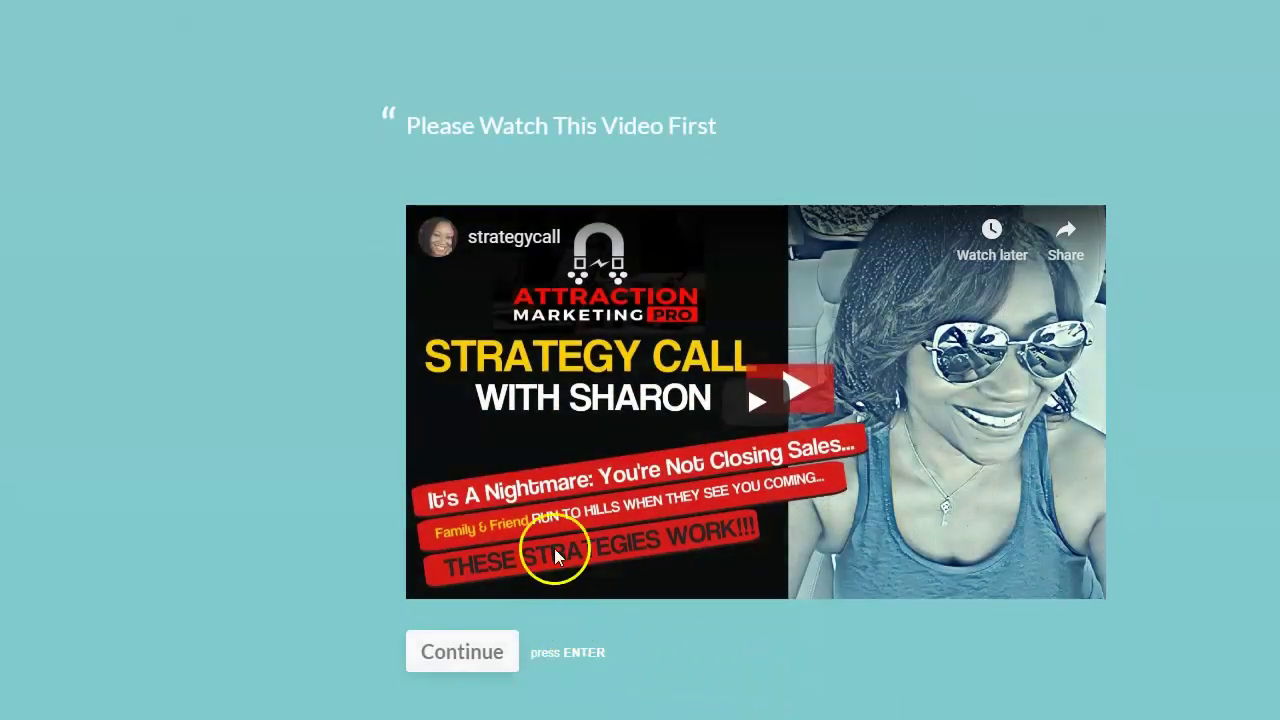
click(773, 403)
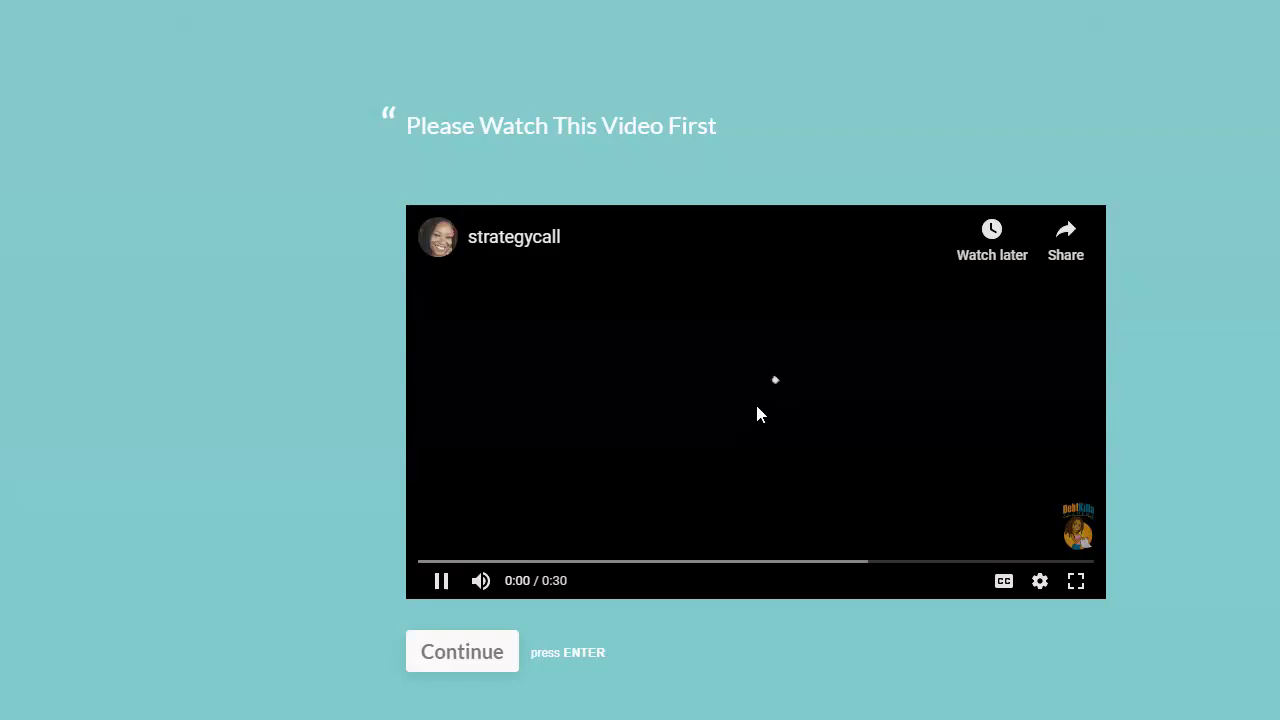
click(466, 662)
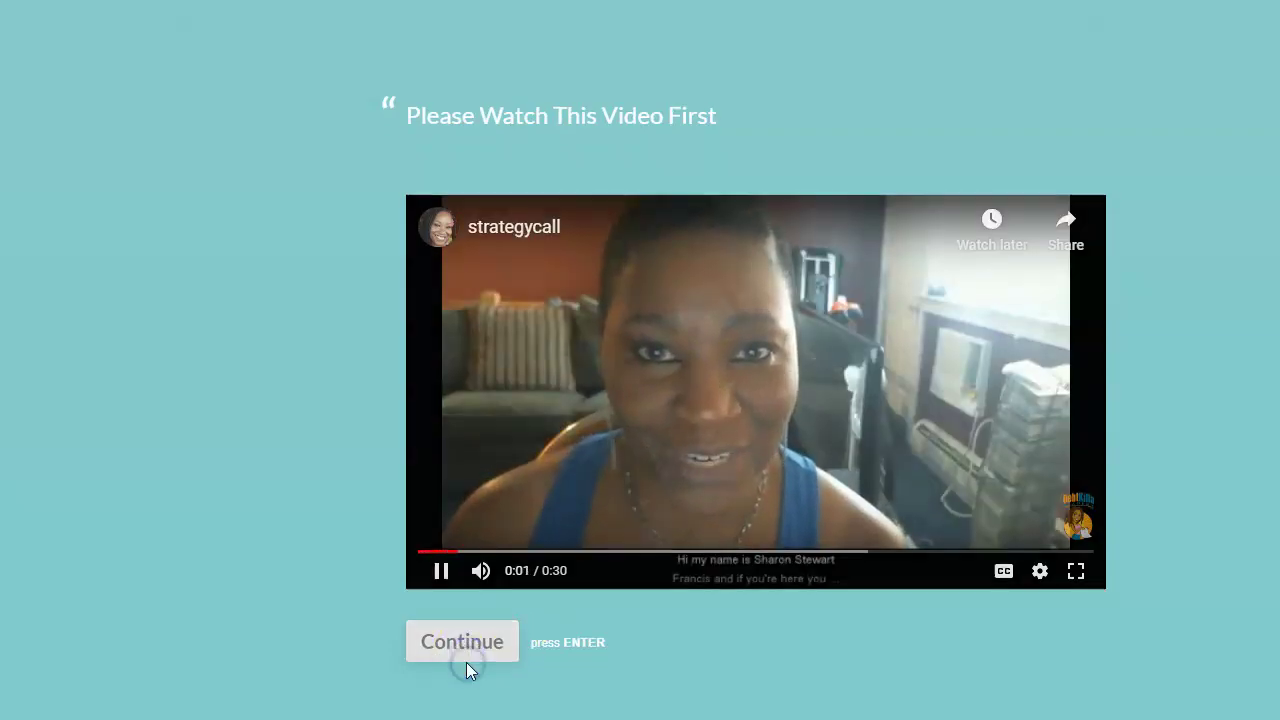